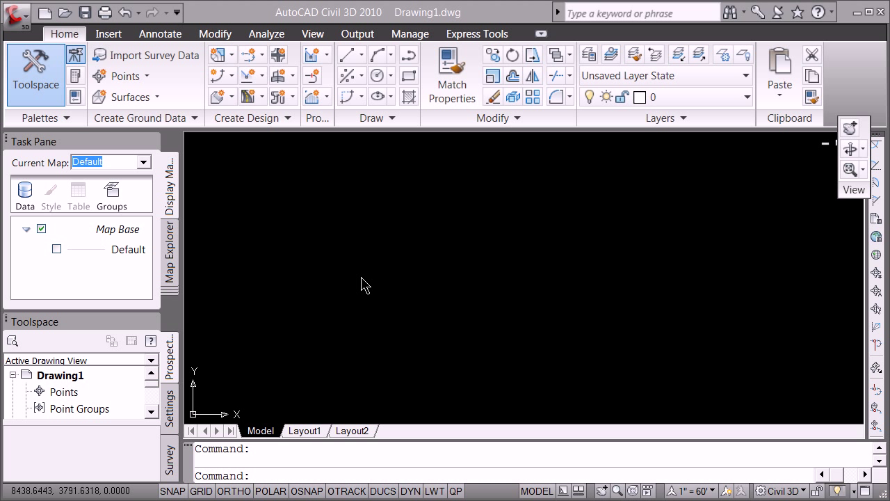
# Browse the drawing shortcut menus and the Options dialog's Profiles and AEC Editor pages, cancelling without changes
pyautogui.click(357, 255)
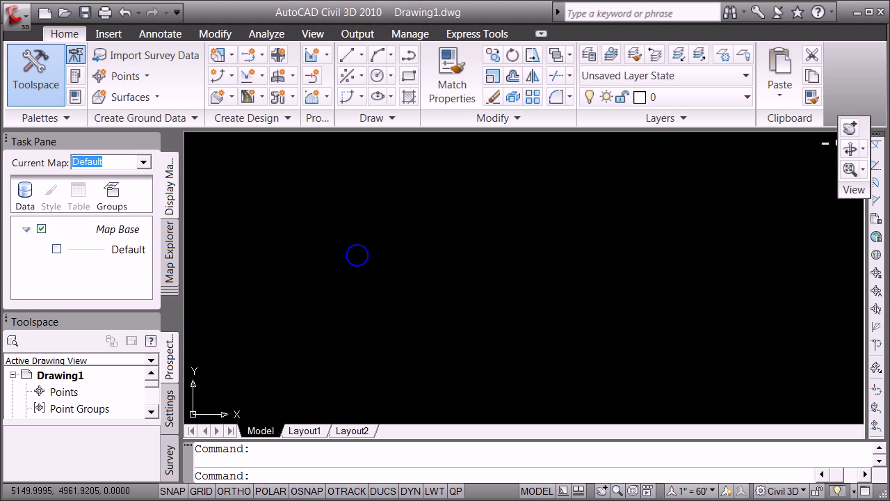
pyautogui.rightClick(357, 257)
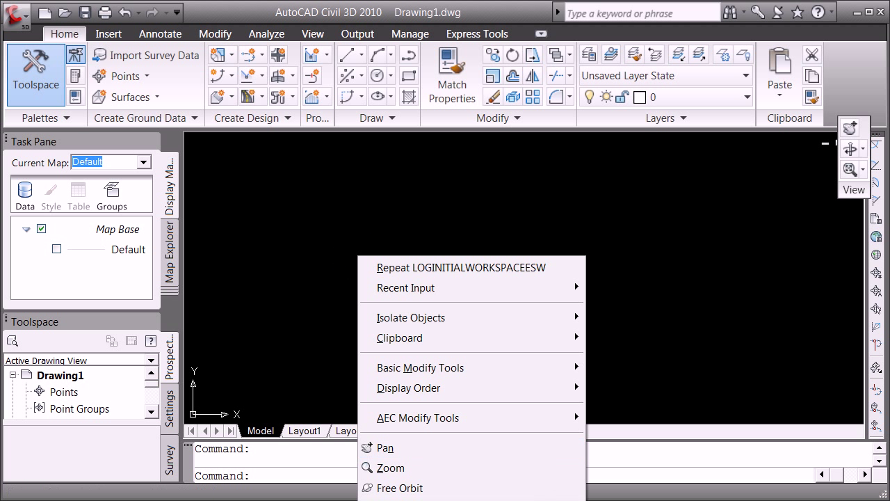
pyautogui.rightClick(492, 242)
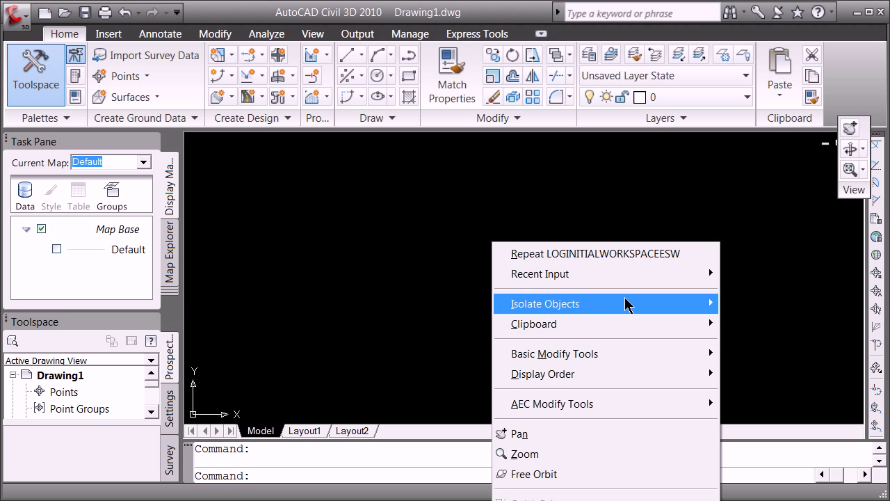
pyautogui.rightClick(587, 233)
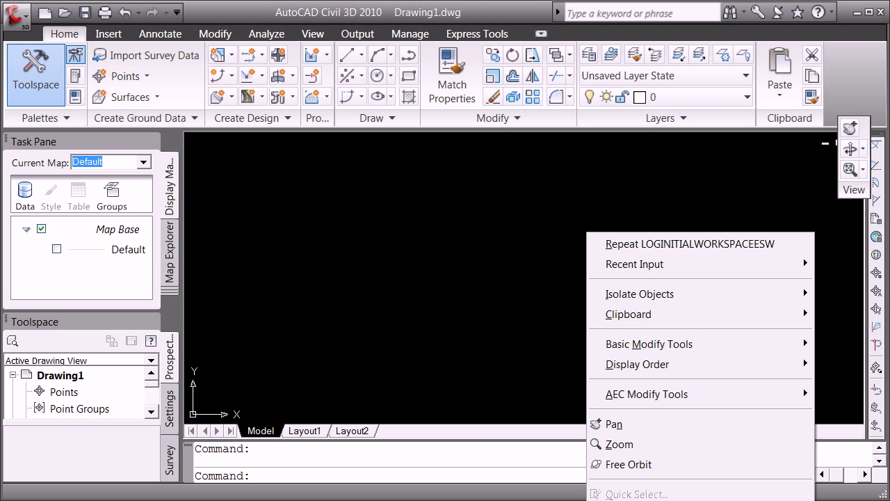
pyautogui.press('Escape')
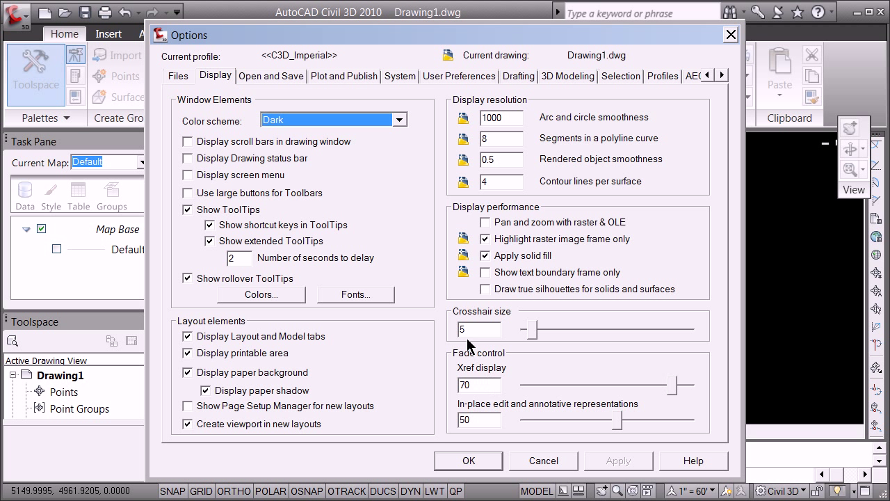
pyautogui.click(655, 75)
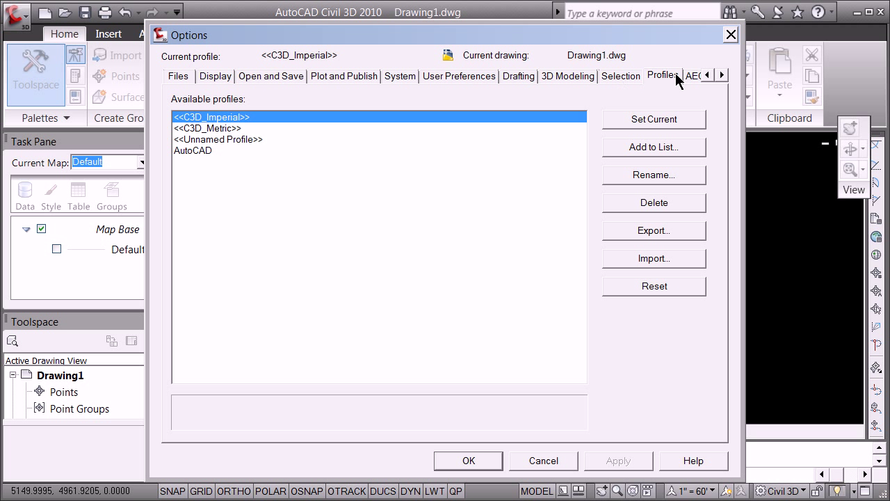
pyautogui.click(690, 77)
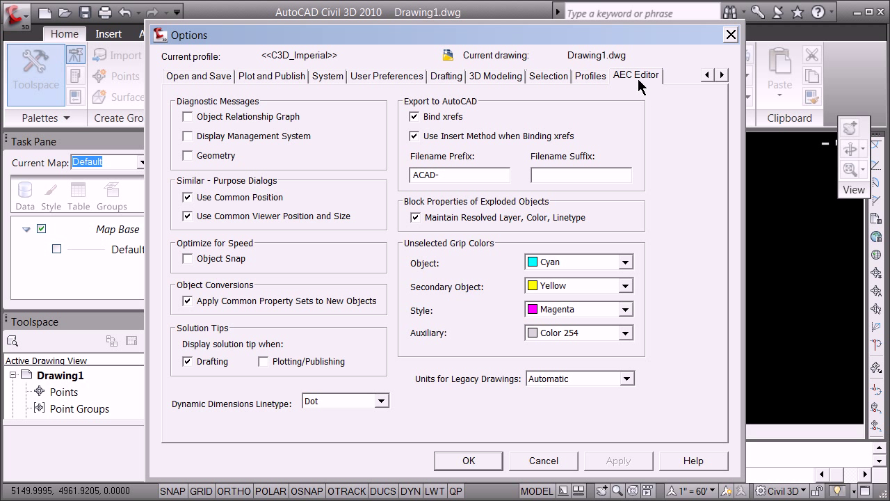
pyautogui.click(591, 76)
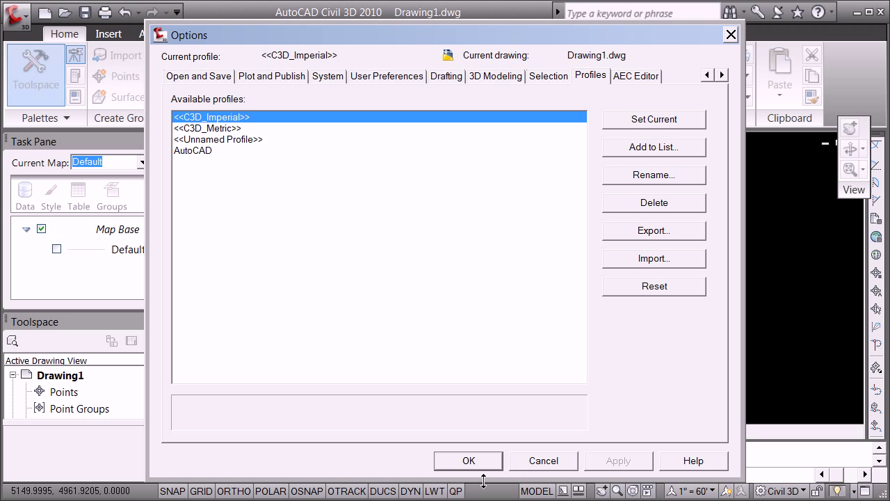
pyautogui.click(553, 463)
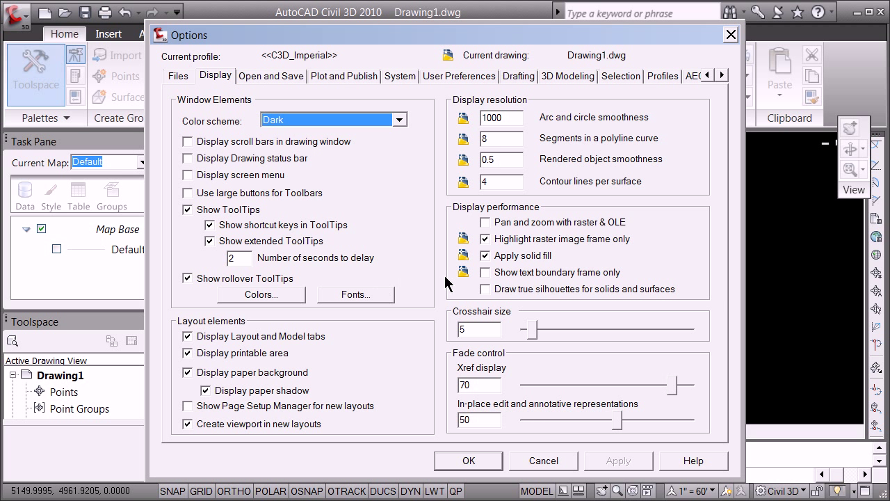
pyautogui.click(539, 460)
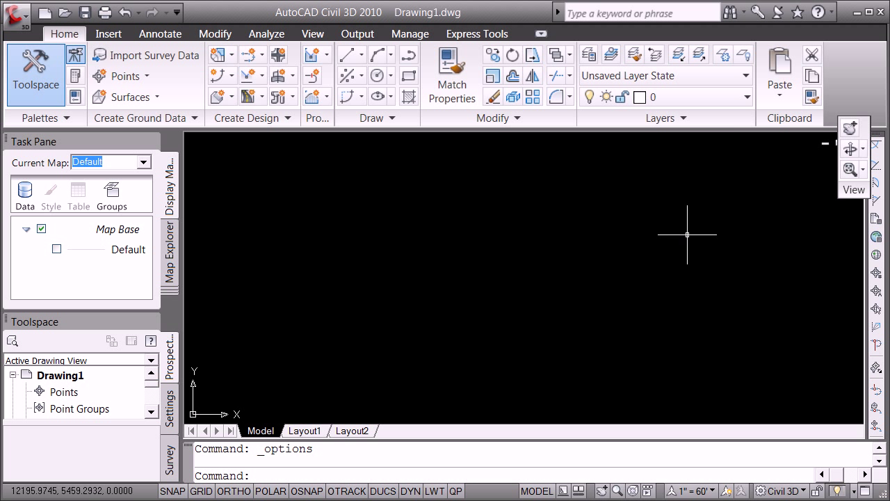
# Remove the navigation bar, show the Draw toolbar via -TOOLBAR draw/Show, and collapse Toolspace to a side tab
pyautogui.moveTo(850, 156)
pyautogui.rightClick(833, 144)
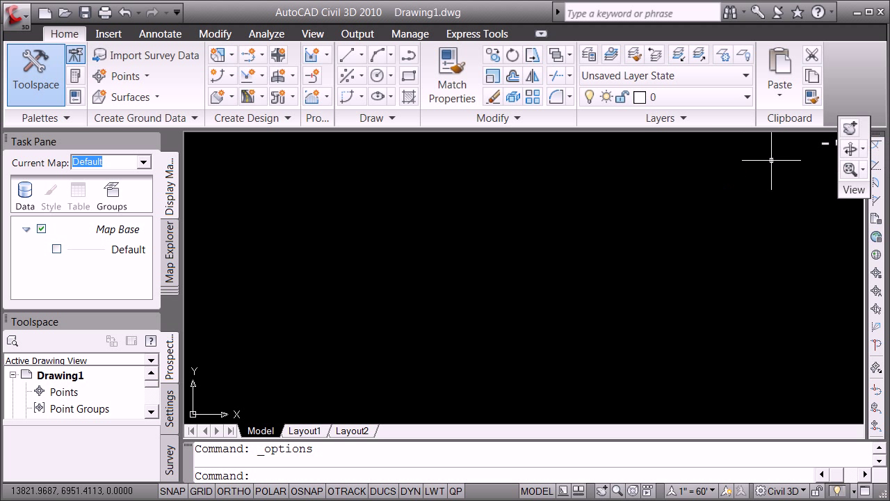
pyautogui.moveTo(843, 143)
pyautogui.mouseDown()
pyautogui.moveTo(828, 97)
pyautogui.moveTo(835, 104)
pyautogui.mouseUp()
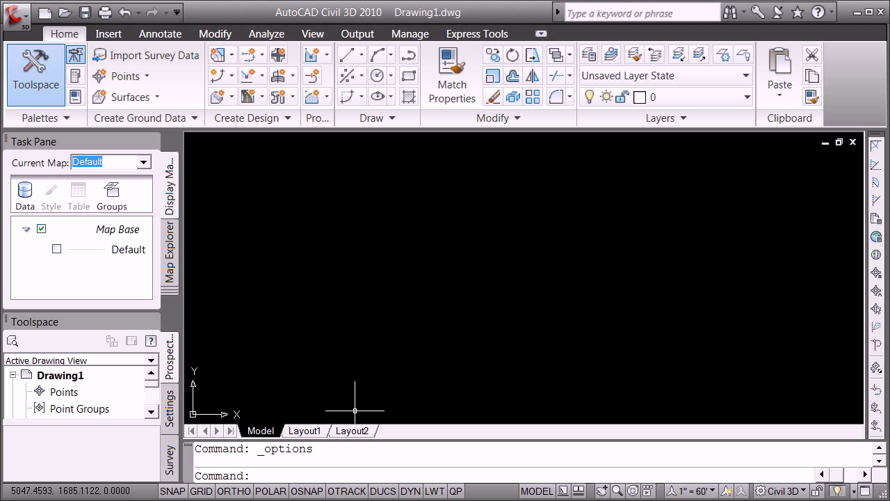
pyautogui.write('-toolbar')
pyautogui.press('Return')
pyautogui.write('d')
pyautogui.press('BackSpace')
pyautogui.write('draw')
pyautogui.press('Return')
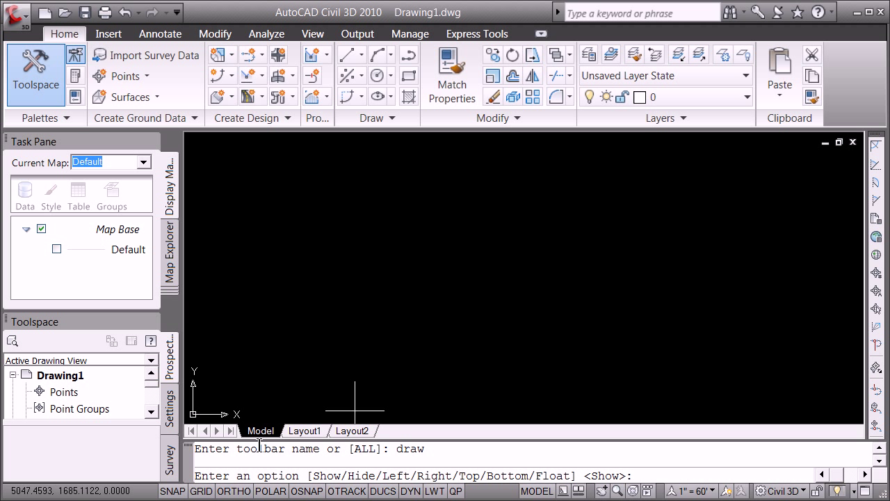
pyautogui.press('Return')
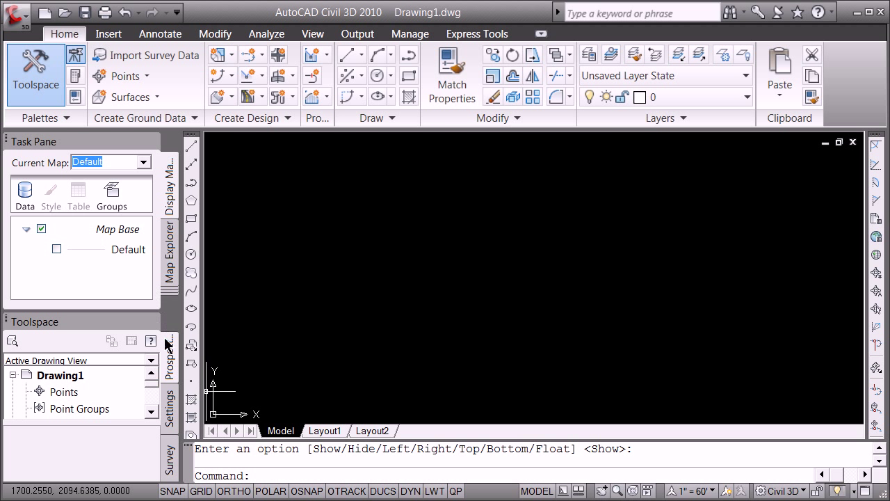
pyautogui.moveTo(84, 321)
pyautogui.click(139, 322)
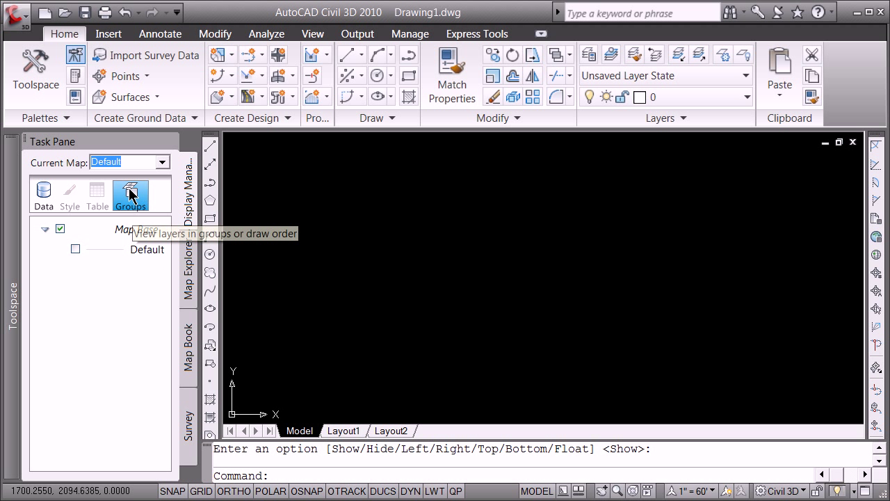
pyautogui.click(160, 142)
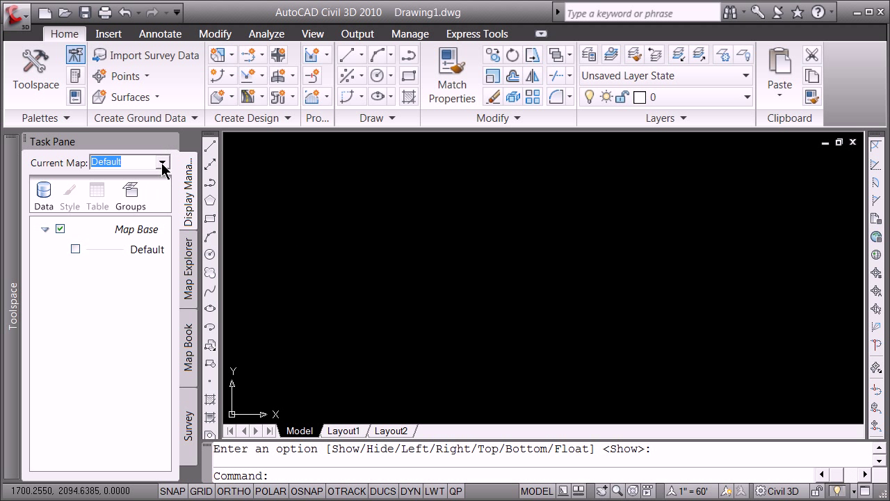
# Float the Styles toolbar across the drawing and review its Multileader Style list, all styles reading Standard
pyautogui.rightClick(211, 136)
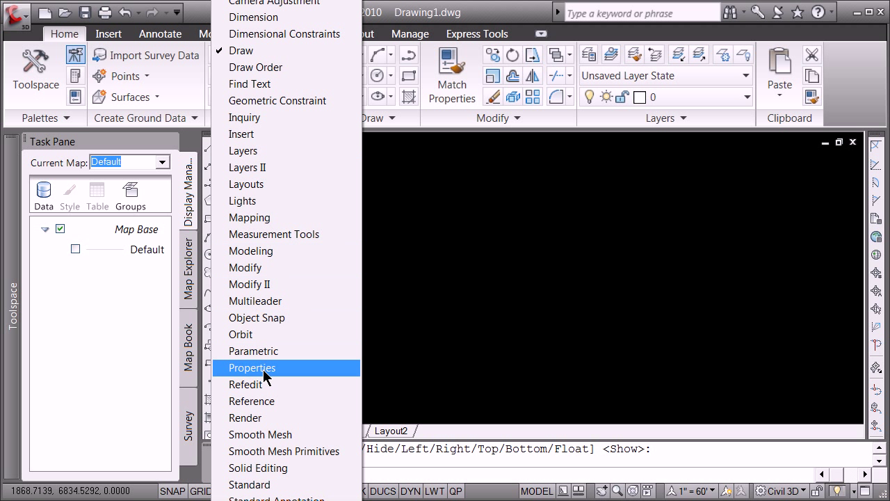
pyautogui.press('Escape')
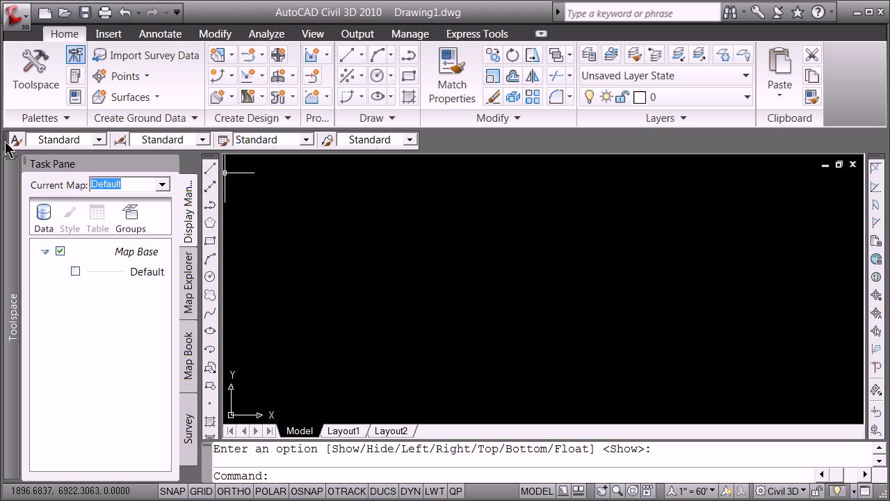
pyautogui.moveTo(7, 146)
pyautogui.mouseDown()
pyautogui.moveTo(539, 179)
pyautogui.moveTo(536, 169)
pyautogui.moveTo(388, 199)
pyautogui.mouseUp()
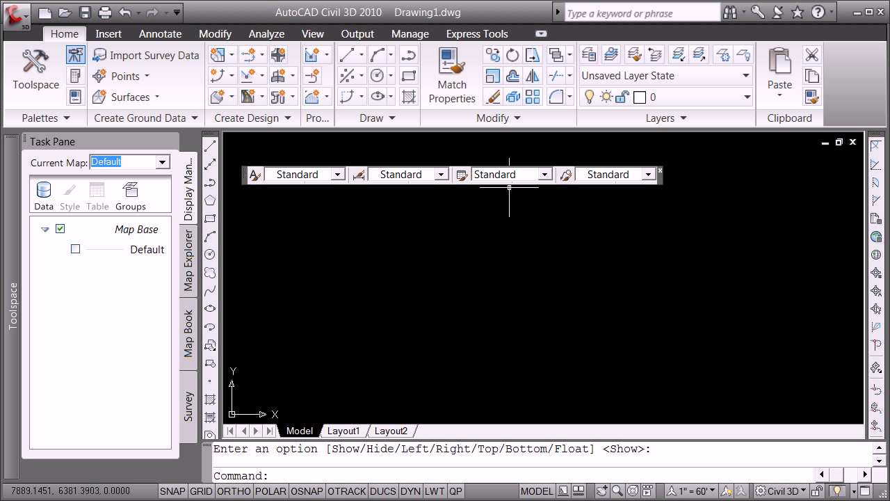
pyautogui.click(648, 175)
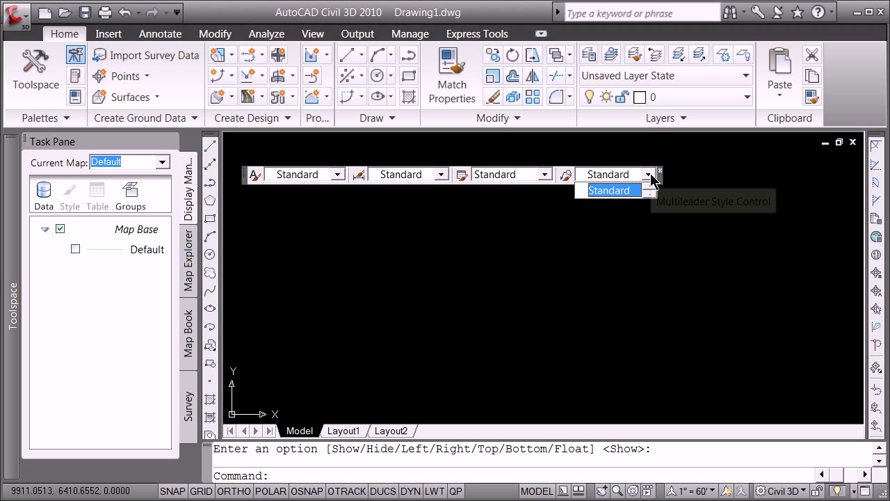
pyautogui.click(594, 237)
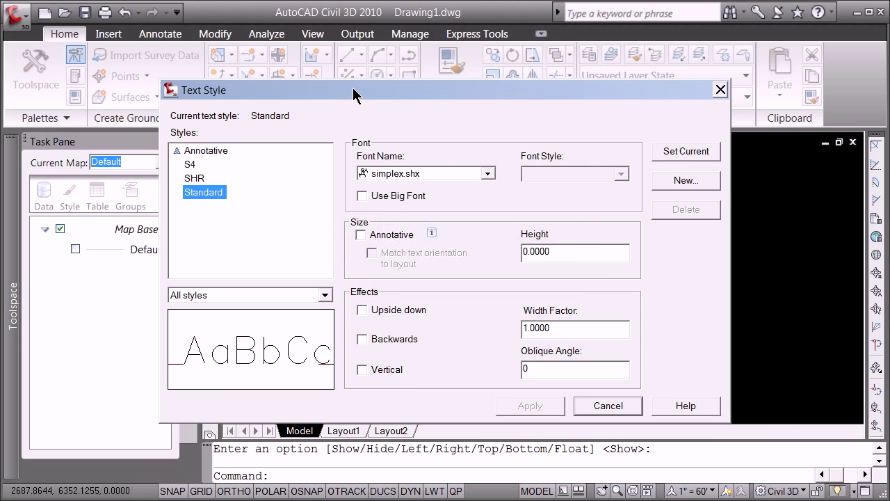
# Bring up the Text Style dialog from the Styles toolbar and move it up and left
pyautogui.click(429, 138)
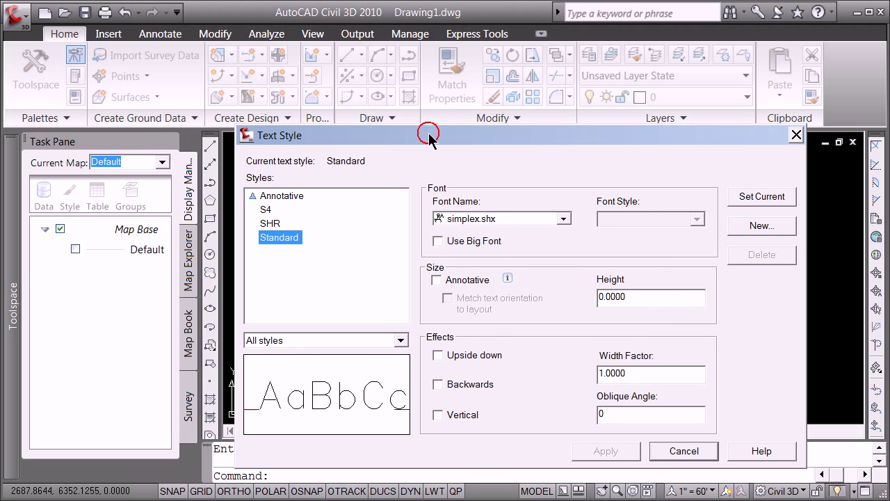
pyautogui.moveTo(428, 138); pyautogui.dragTo(401, 111)
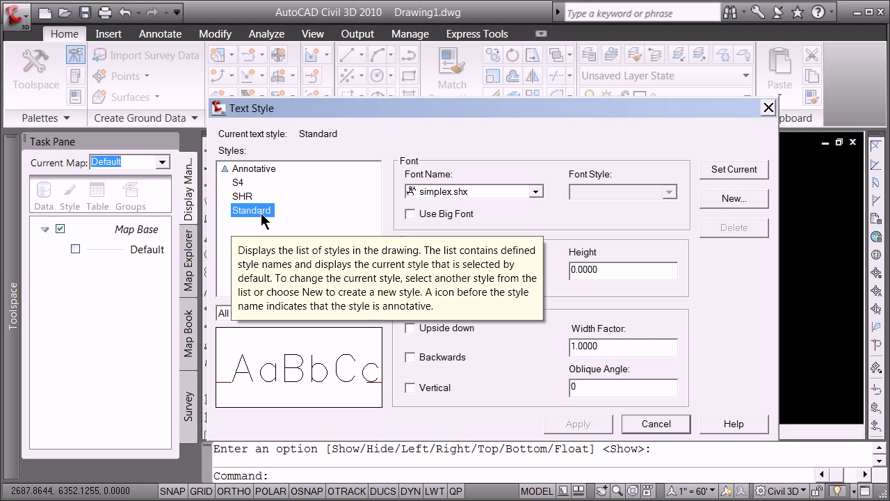
# Create a new text style named mark1 and change its font from simplex.shx to Arial Black
pyautogui.click(733, 198)
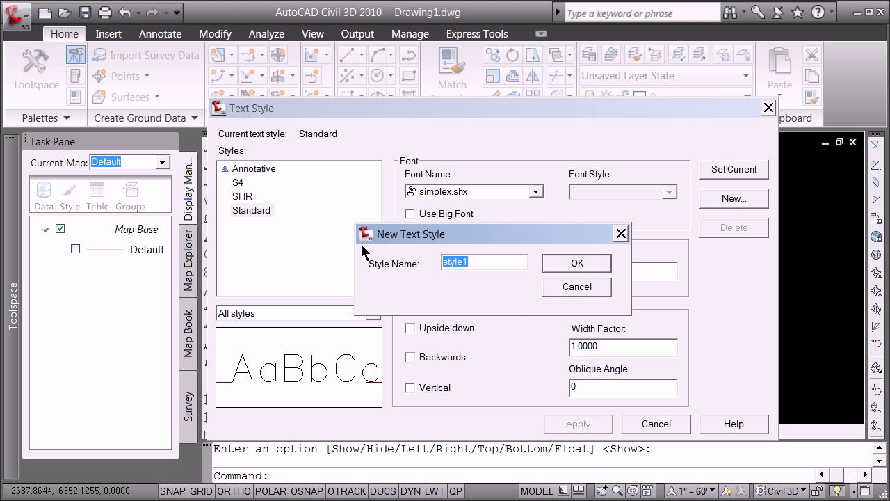
pyautogui.write('mark1')
pyautogui.click(576, 263)
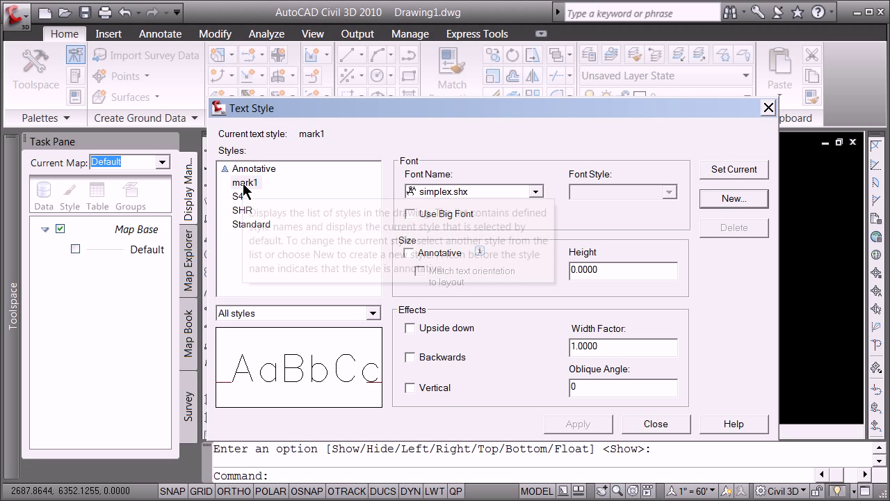
pyautogui.click(535, 191)
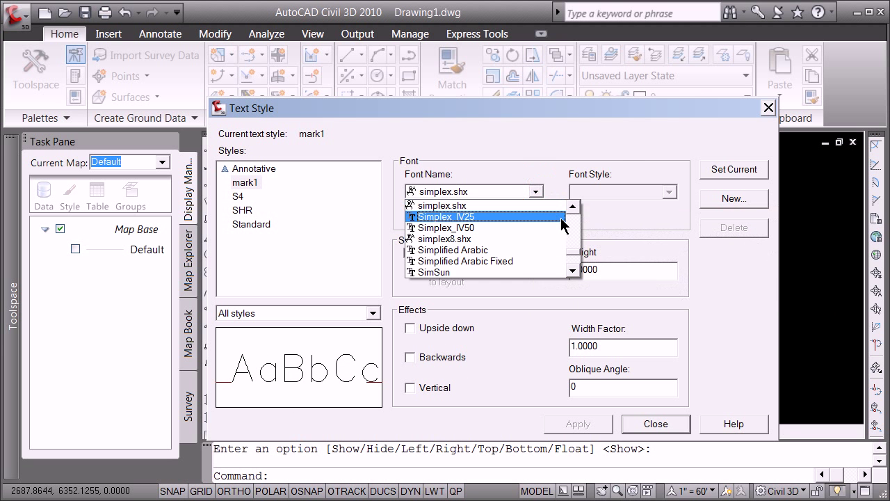
pyautogui.moveTo(576, 252); pyautogui.dragTo(571, 229)
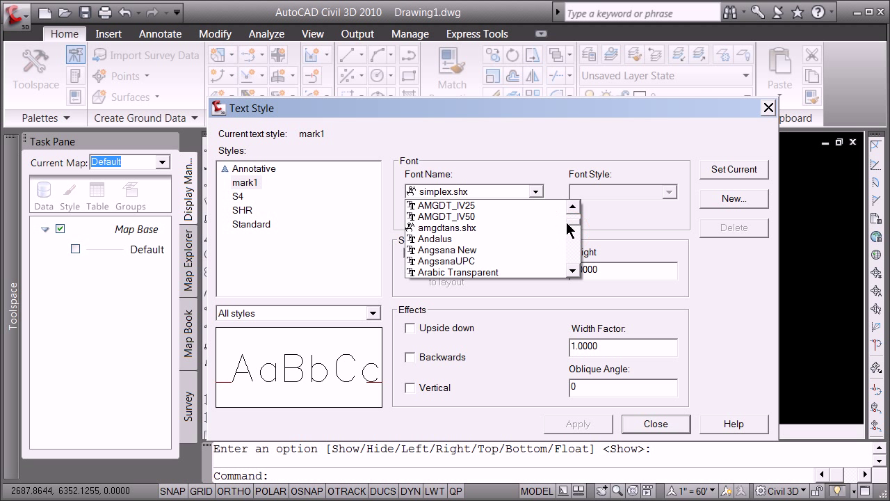
pyautogui.scroll(-5, 570, 240)
pyautogui.click(476, 189)
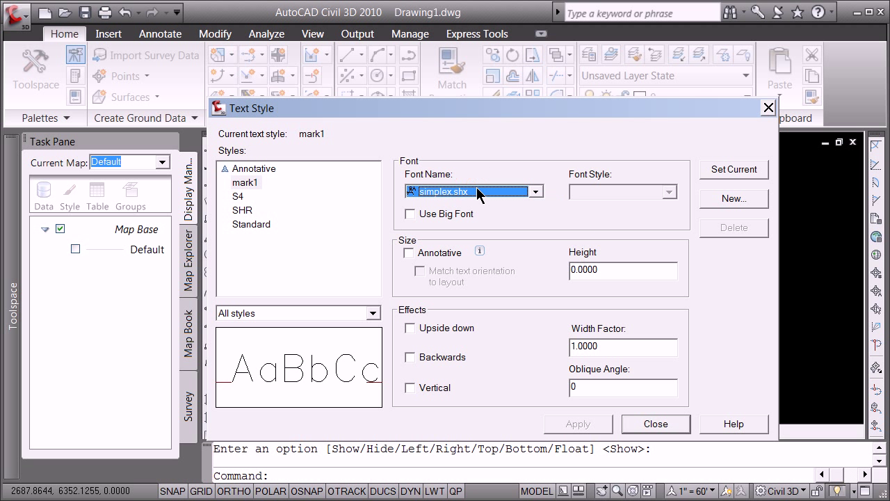
pyautogui.scroll(2, 476, 189)
pyautogui.scroll(-1, 476, 187)
pyautogui.press('r')
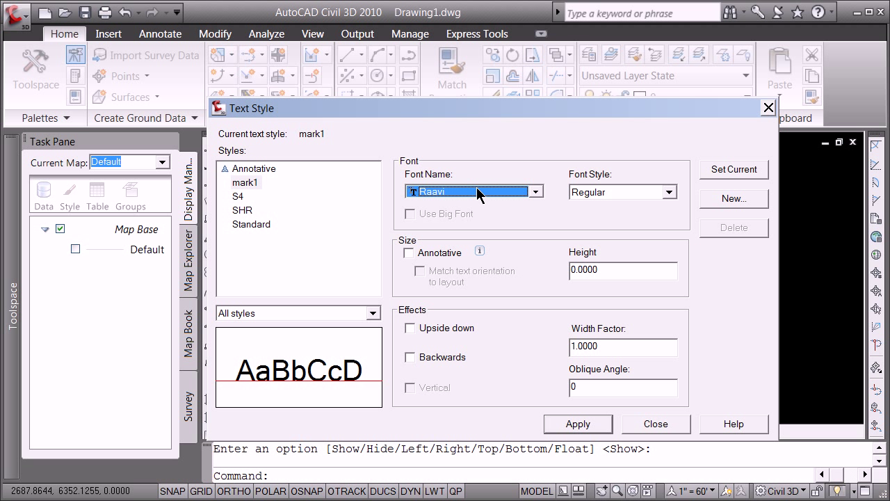
pyautogui.click(537, 193)
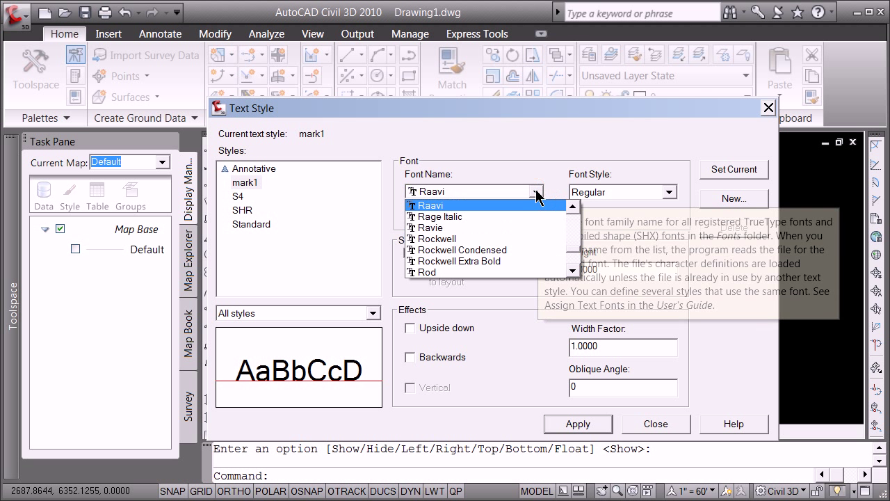
pyautogui.moveTo(576, 253); pyautogui.dragTo(580, 210)
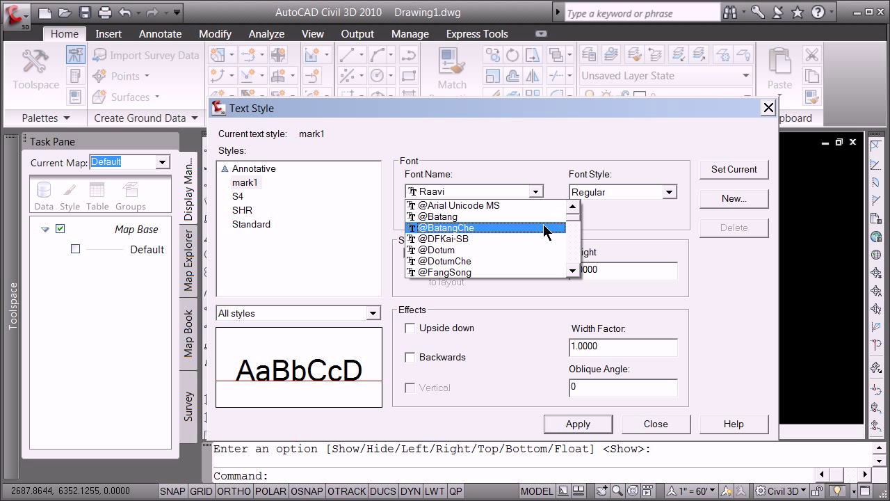
pyautogui.click(573, 271)
pyautogui.moveTo(575, 235); pyautogui.dragTo(572, 225)
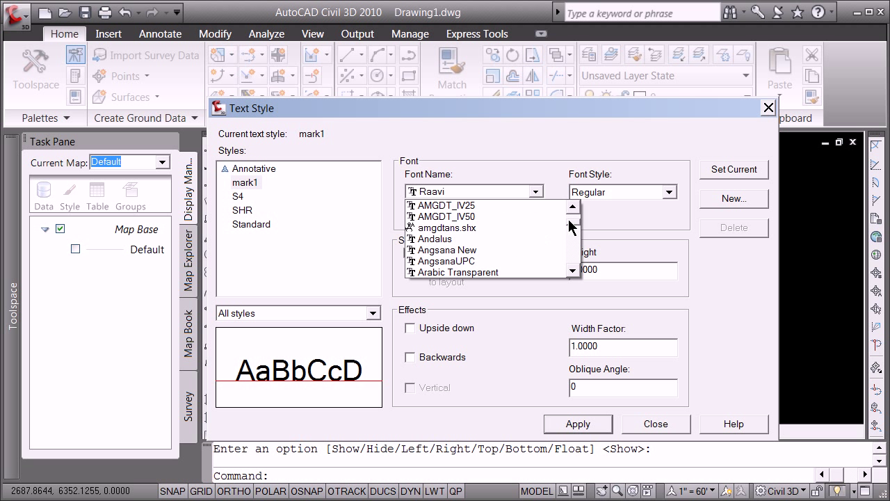
pyautogui.click(573, 271)
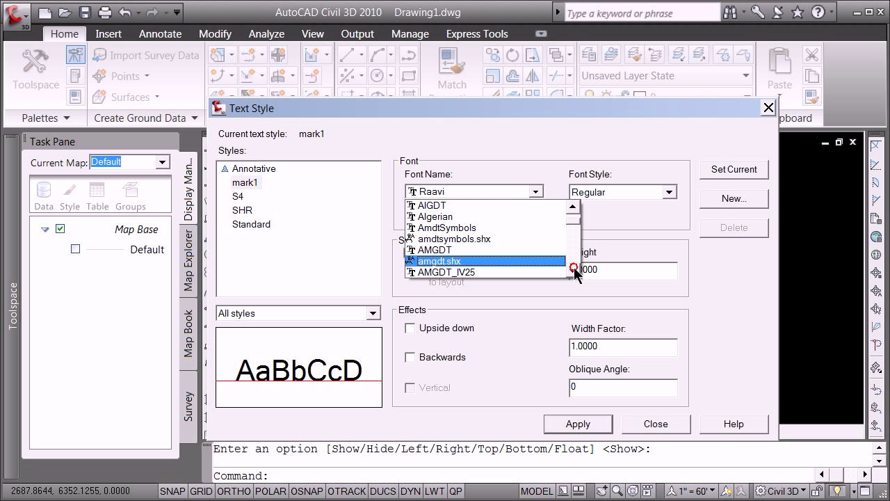
pyautogui.click(575, 270)
pyautogui.click(575, 270)
pyautogui.click(574, 271)
pyautogui.click(477, 260)
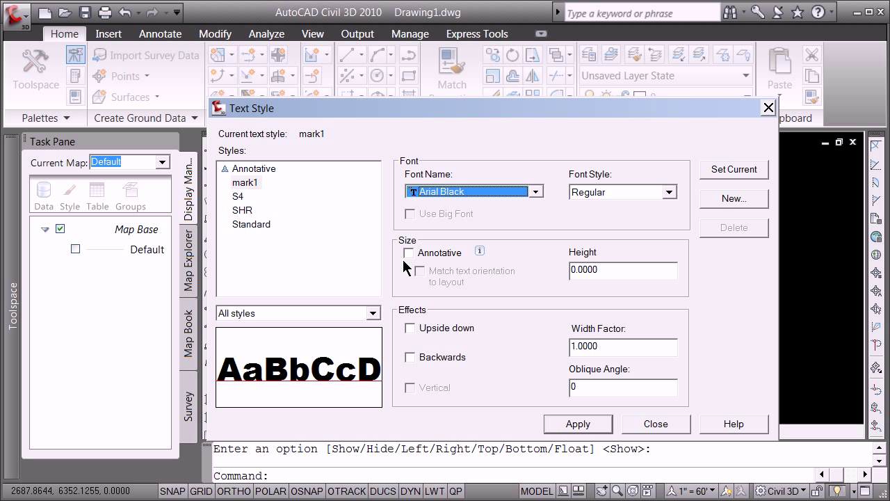
# Give mark1 a 0.85 width factor and 10° oblique angle, set it current and save the changes
pyautogui.click(591, 346)
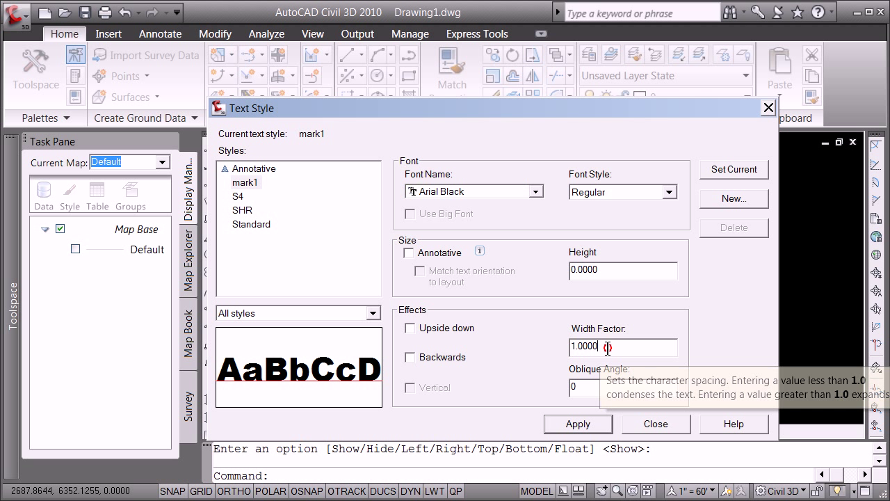
pyautogui.doubleClick(607, 346)
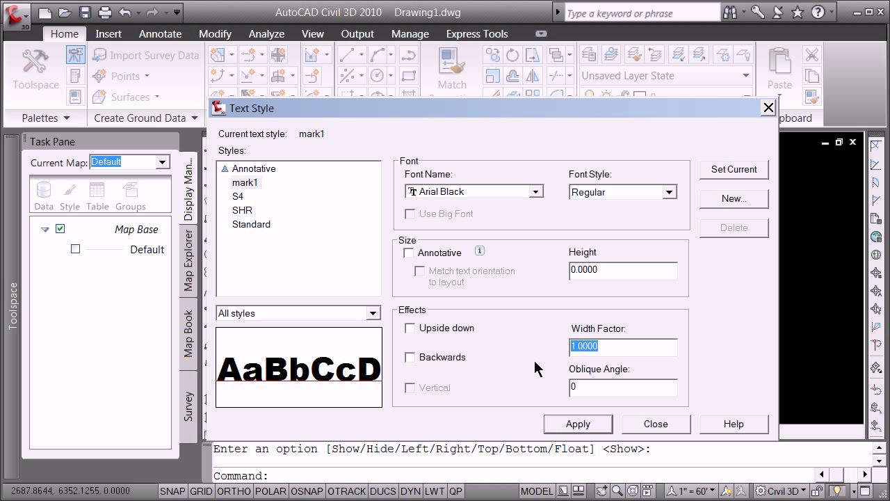
pyautogui.write('.85')
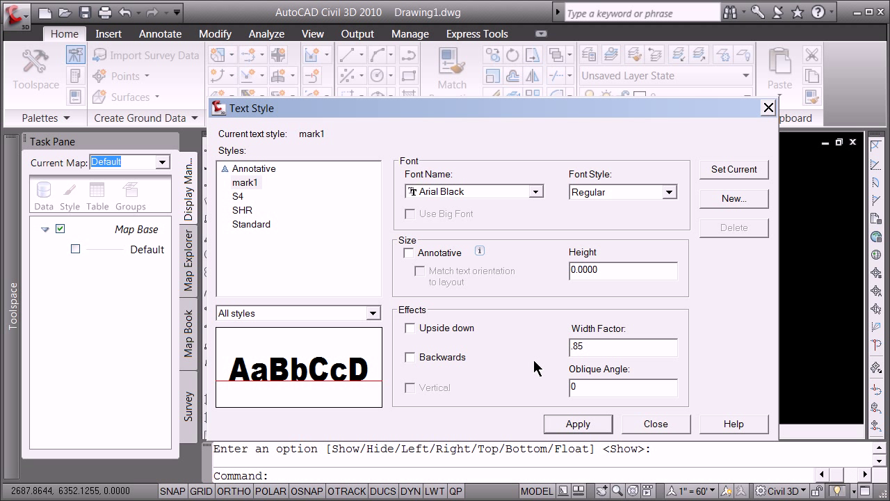
pyautogui.doubleClick(588, 387)
pyautogui.write('10')
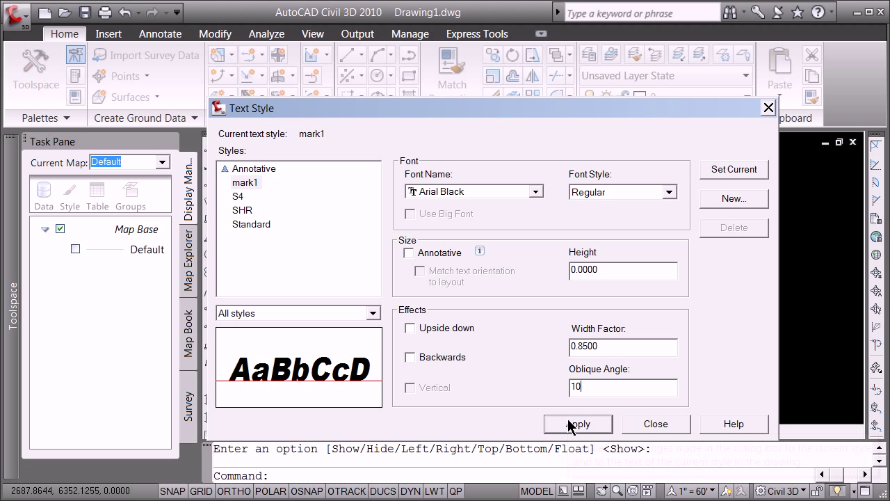
pyautogui.click(755, 169)
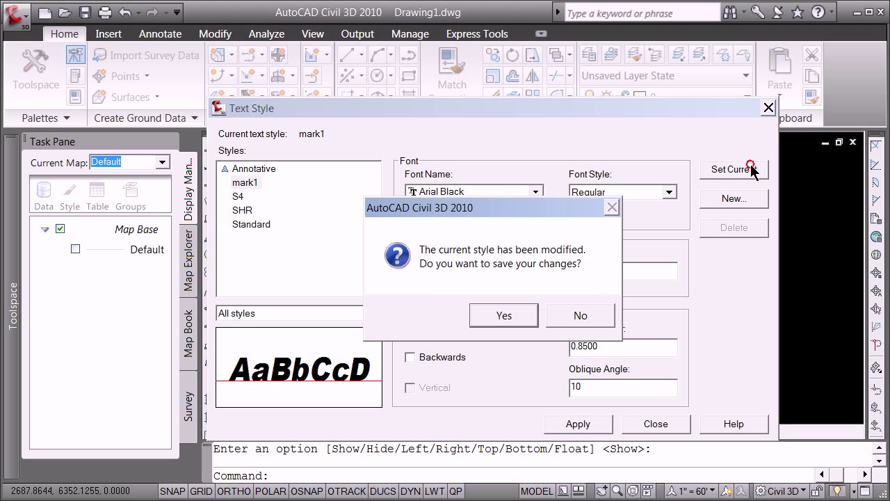
pyautogui.click(506, 320)
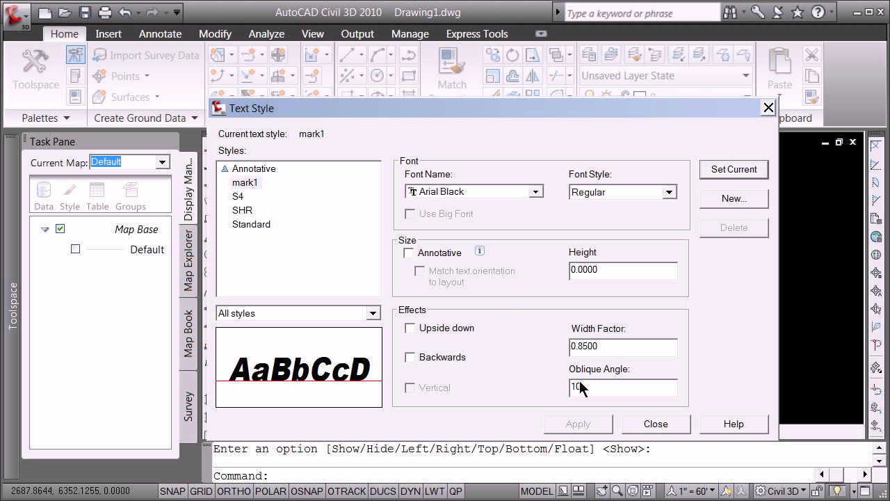
# Close the Text Style dialog, leaving mark1 as the current style
pyautogui.click(656, 423)
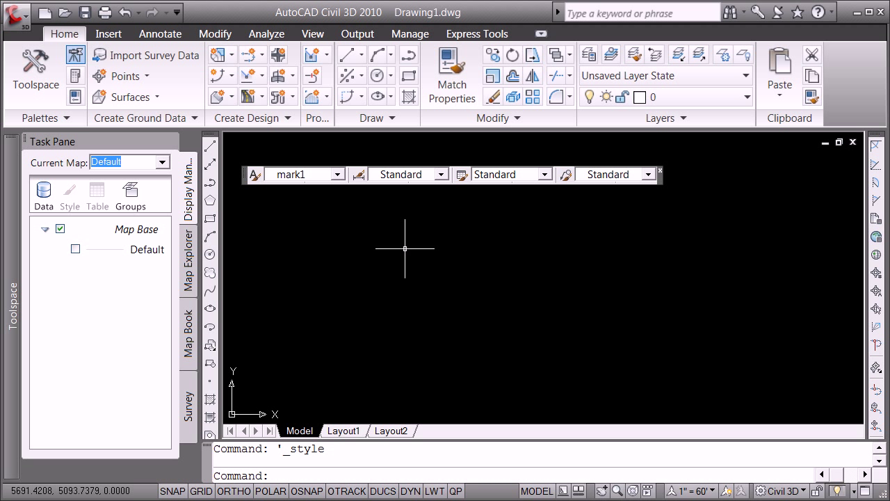
pyautogui.write('dtext')
pyautogui.press('Return')
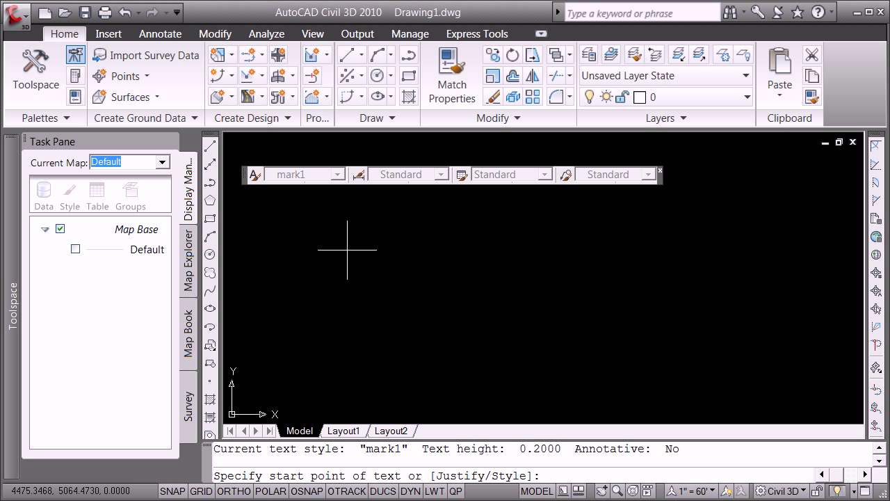
pyautogui.click(347, 250)
pyautogui.write('.')
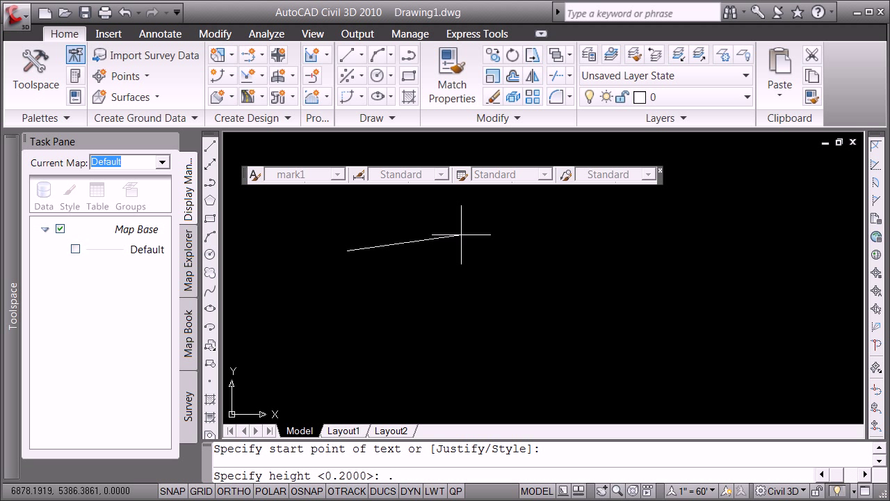
pyautogui.write('2')
pyautogui.press('Return')
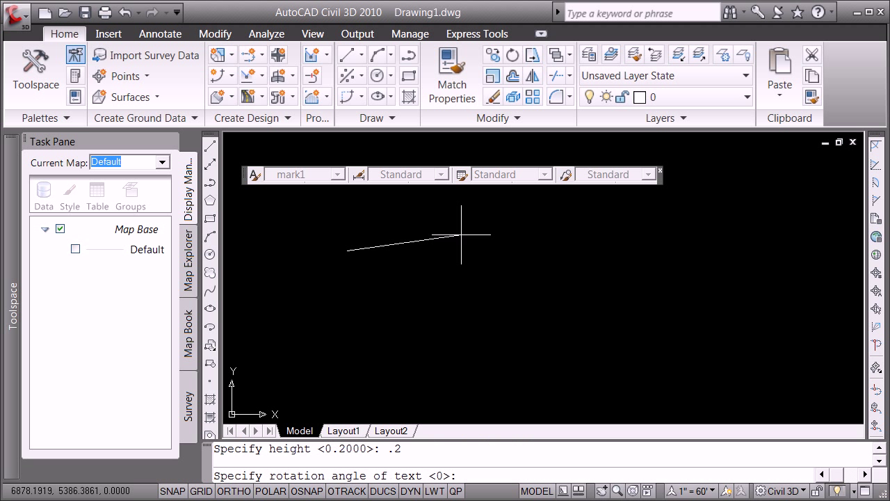
pyautogui.click(461, 234)
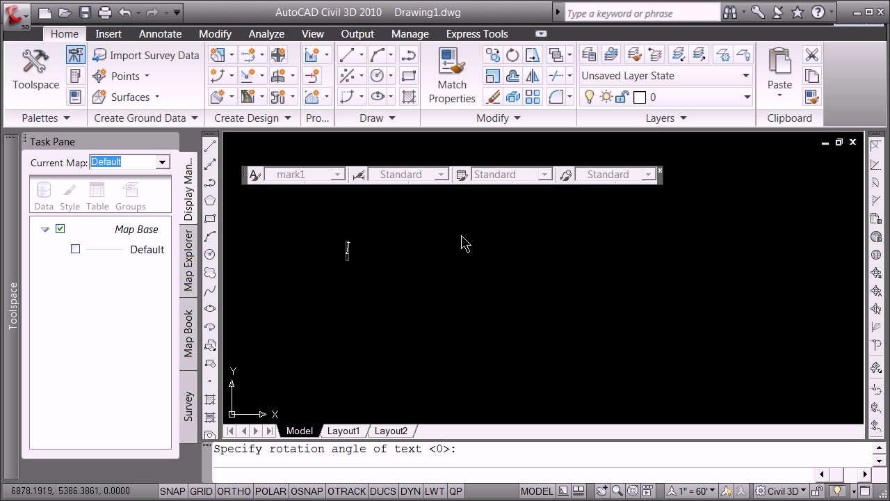
pyautogui.write('I can see wheat I type')
pyautogui.press('Return')
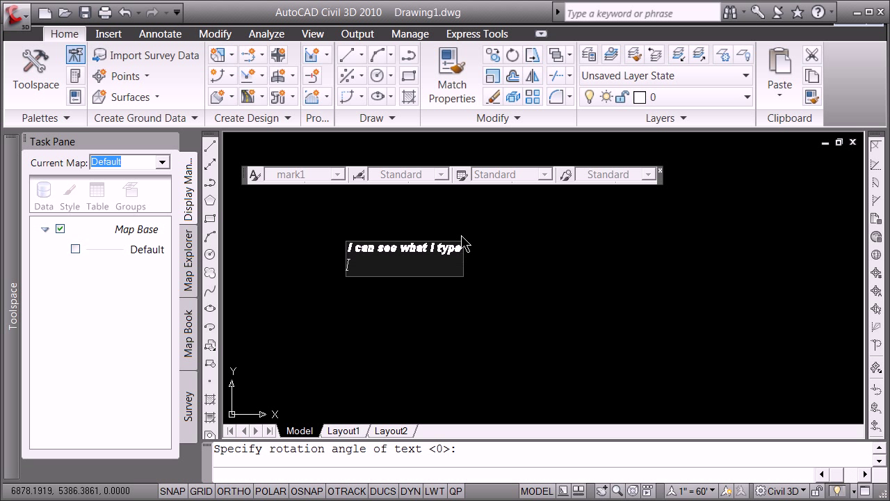
pyautogui.rightClick(420, 274)
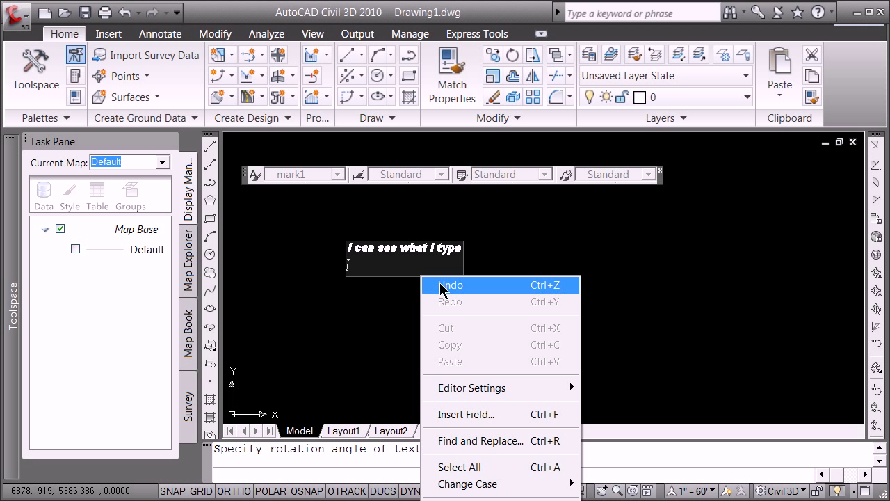
pyautogui.click(495, 416)
pyautogui.press('Escape')
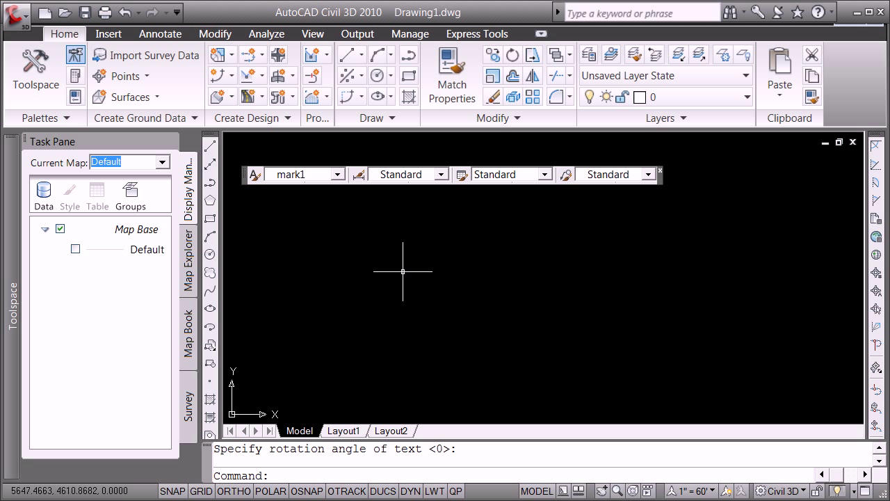
pyautogui.write('dtext')
pyautogui.press('Return')
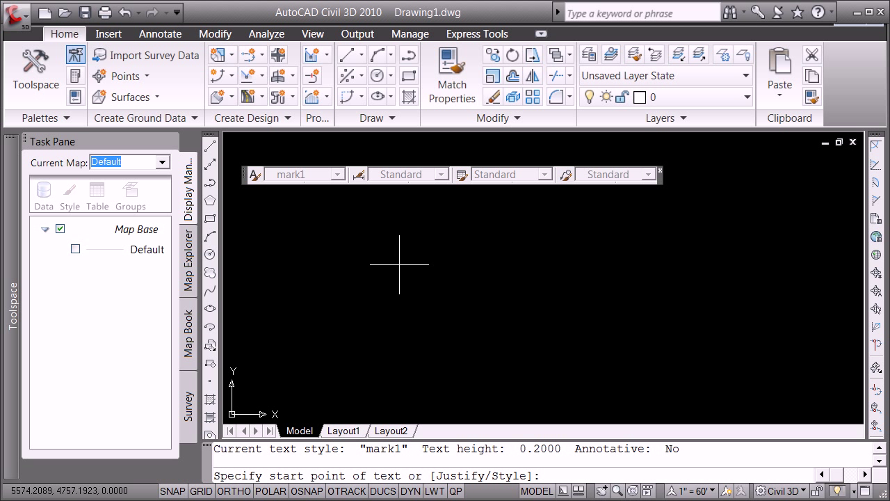
pyautogui.click(404, 259)
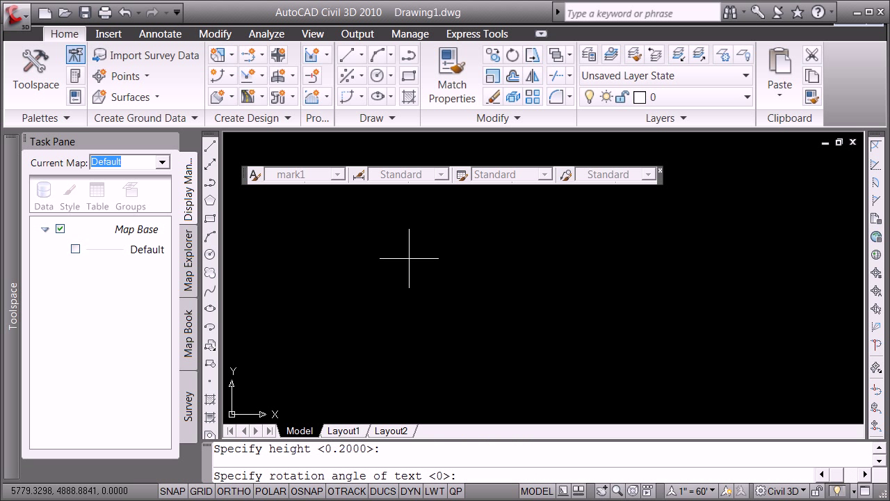
pyautogui.press('Return')
pyautogui.write('This is what I type')
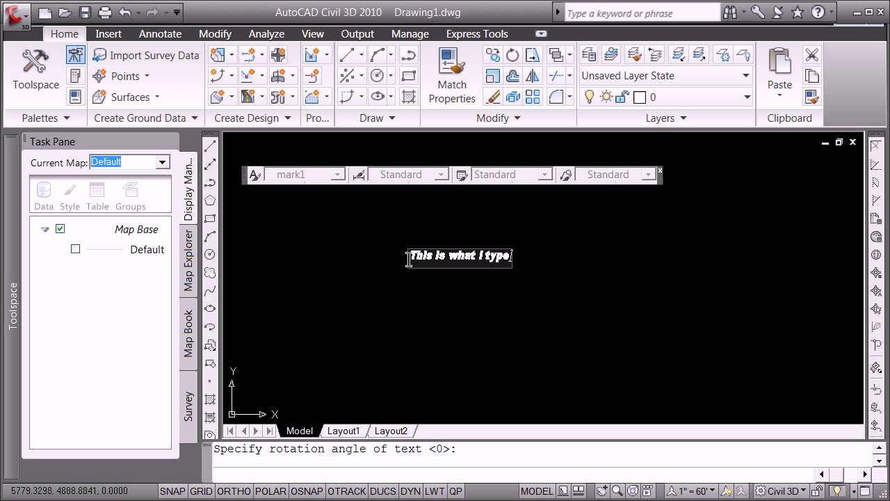
pyautogui.press('Return')
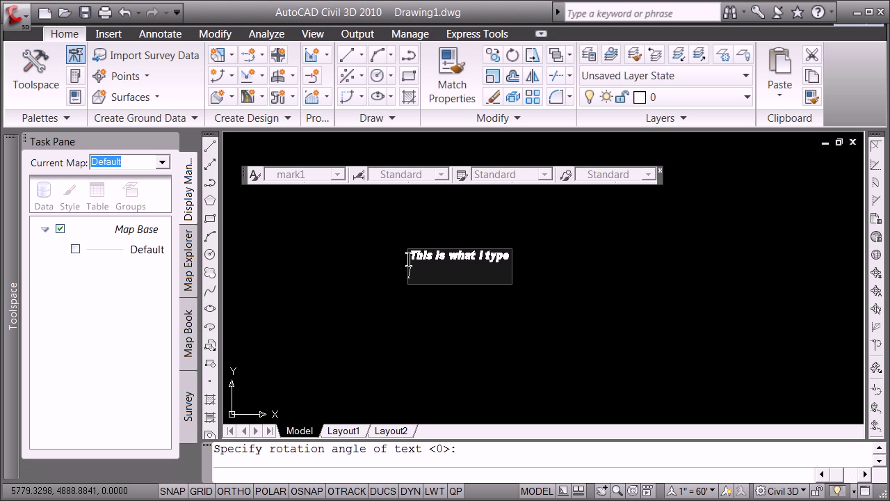
pyautogui.click(528, 259)
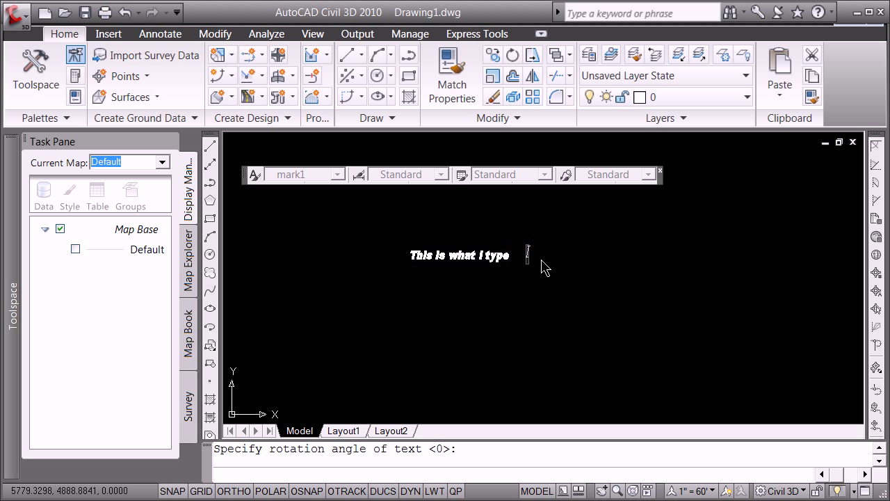
pyautogui.click(550, 301)
pyautogui.click(491, 304)
pyautogui.press('Escape')
pyautogui.write('dtext')
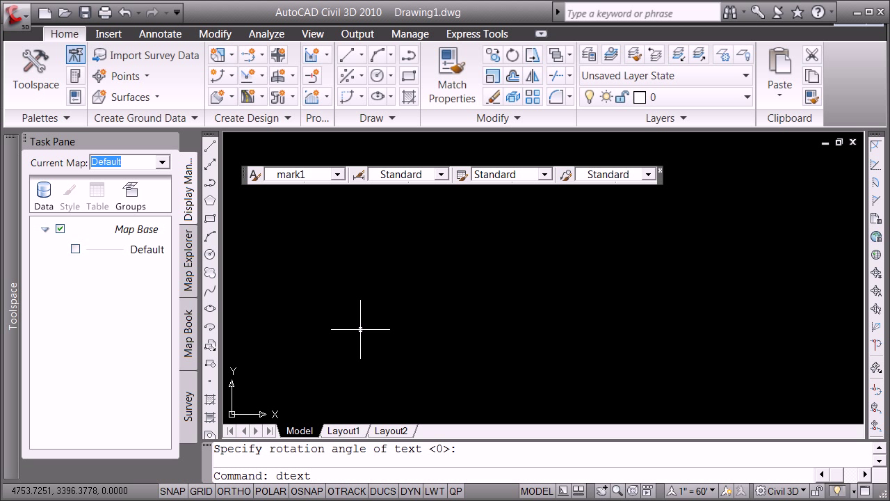
# Place DTEXT at default height and rotation reading 'This is the toughest Part' and 'You can do two line'
pyautogui.press('Return')
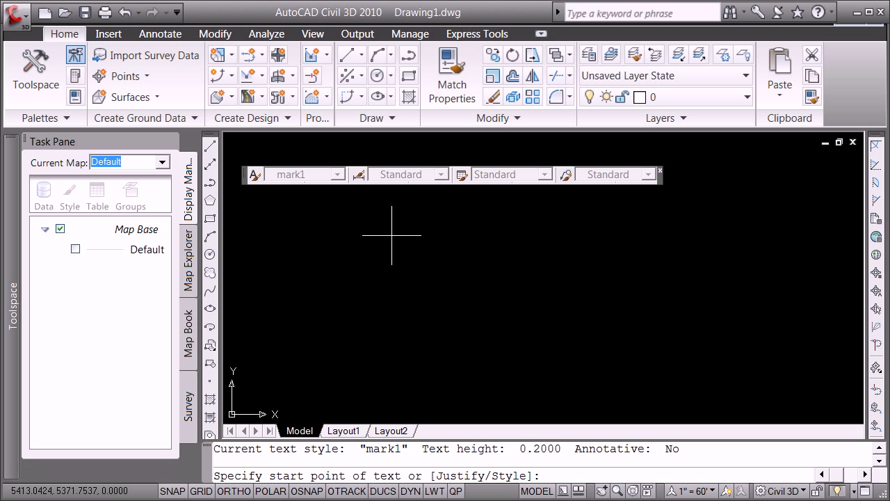
pyautogui.click(393, 235)
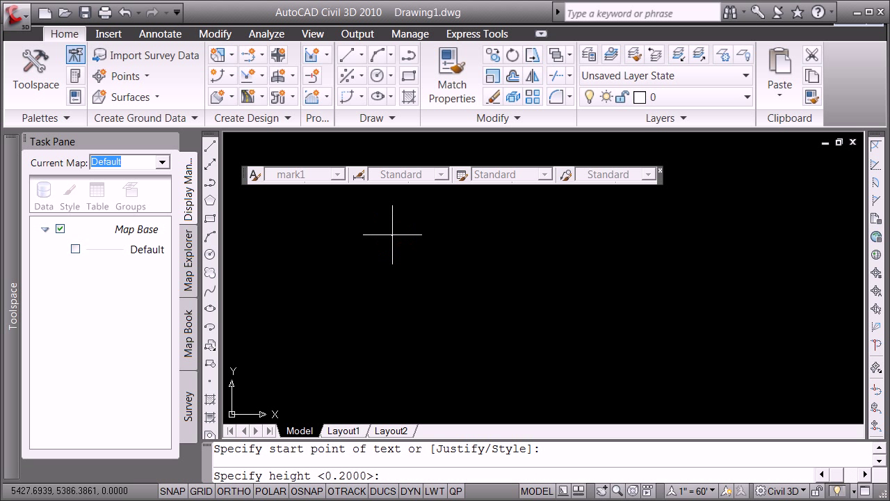
pyautogui.press('Return')
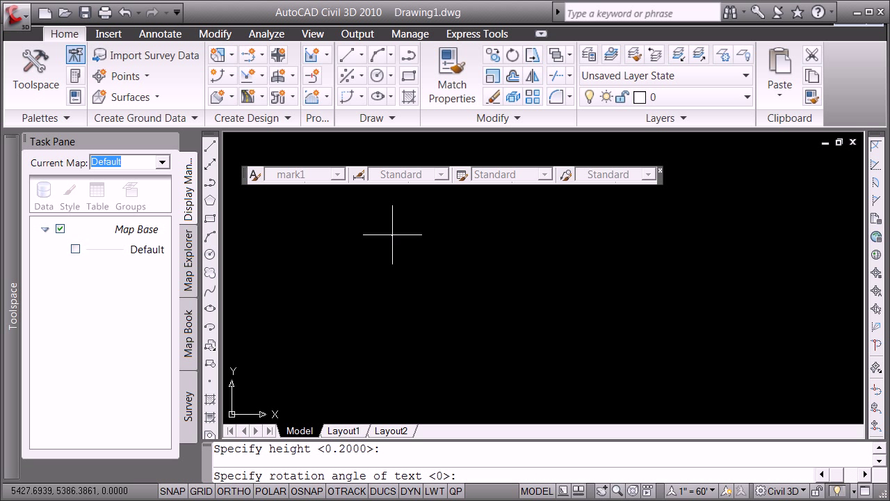
pyautogui.press('Return')
pyautogui.write('This is the toughest Part')
pyautogui.press('Return')
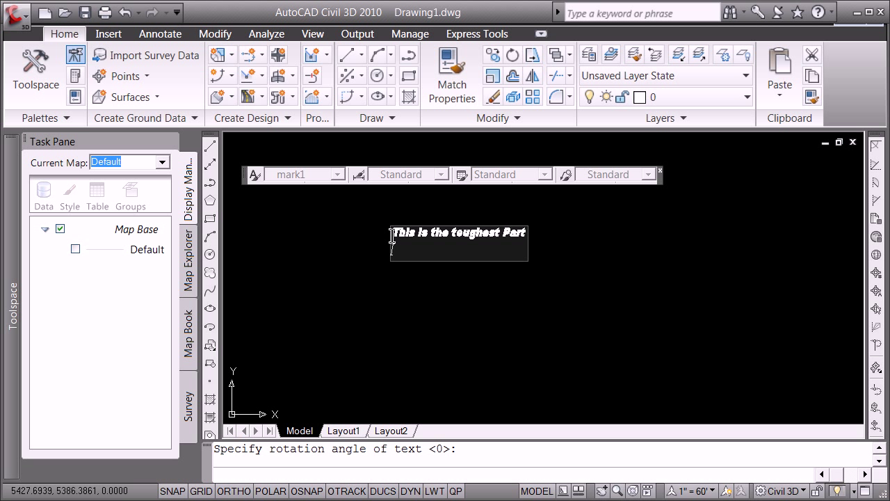
pyautogui.write('YO')
pyautogui.press('BackSpace')
pyautogui.press('BackSpace')
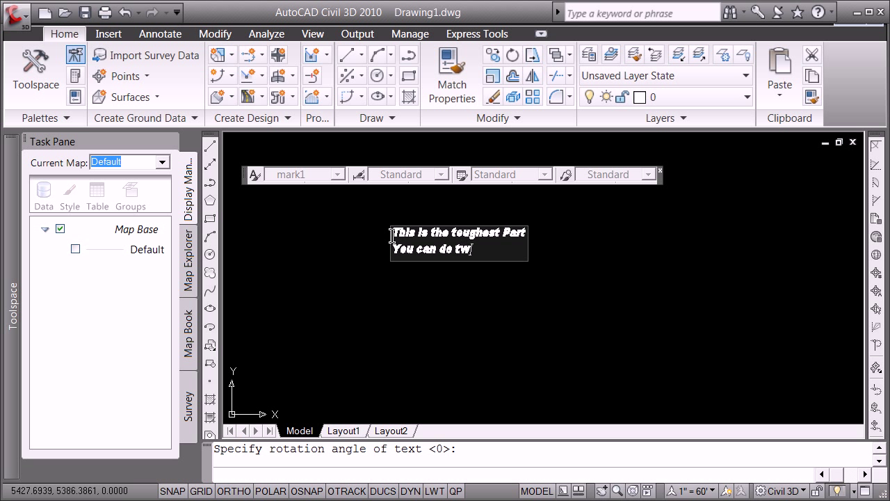
pyautogui.write('ne')
pyautogui.press('Return')
pyautogui.press('Return')
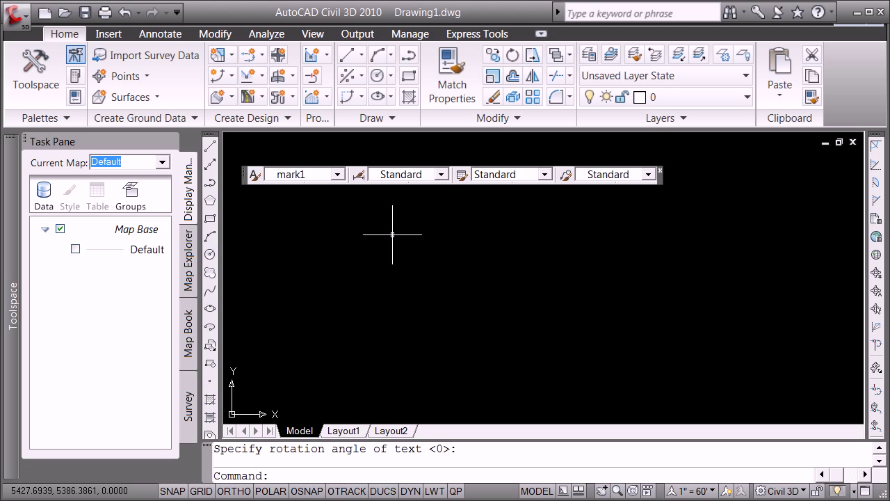
pyautogui.write('z')
pyautogui.press('Return')
pyautogui.write('e')
pyautogui.press('Return')
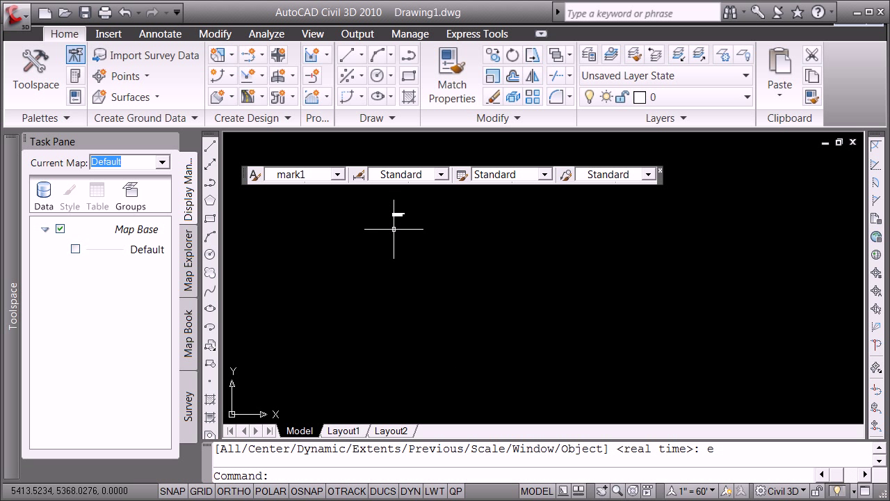
pyautogui.scroll(5, 393, 224)
pyautogui.scroll(3, 393, 225)
pyautogui.scroll(1, 383, 202)
pyautogui.scroll(-4, 379, 209)
pyautogui.scroll(5, 355, 255)
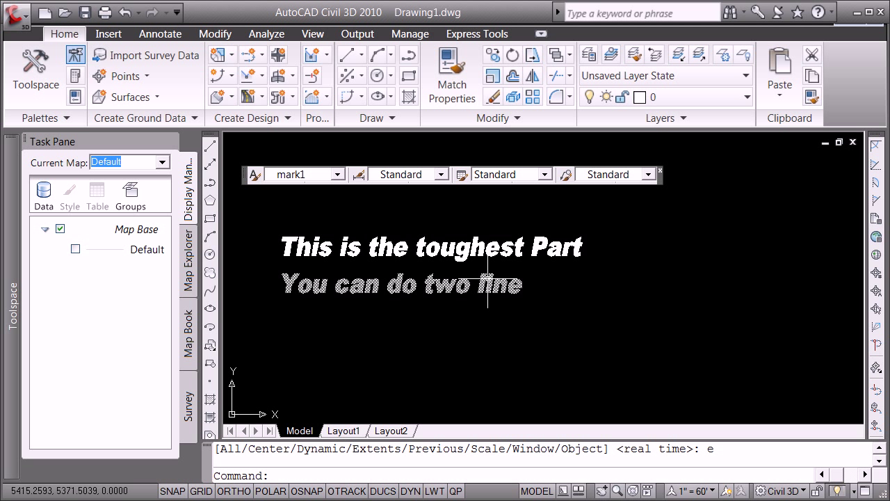
# Add a third DTEXT line 'This is the next line' below the block, then review the Text Style dialog unchanged
pyautogui.press('Escape')
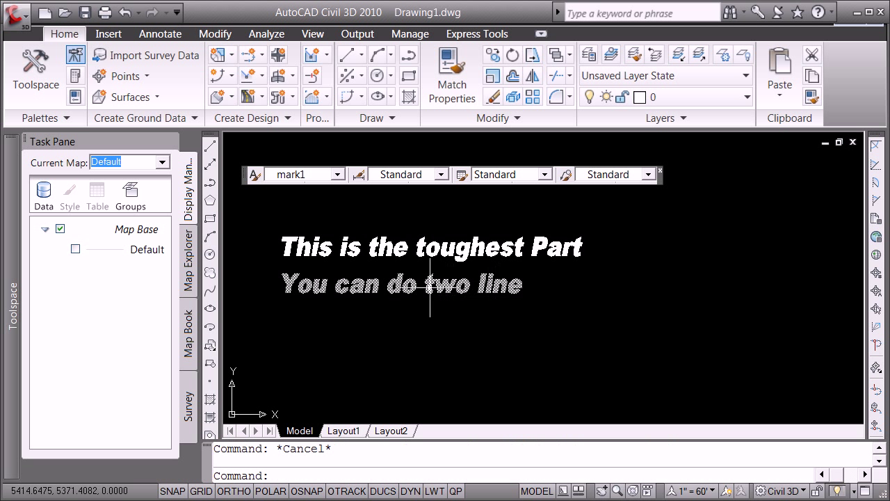
pyautogui.scroll(-2, 420, 288)
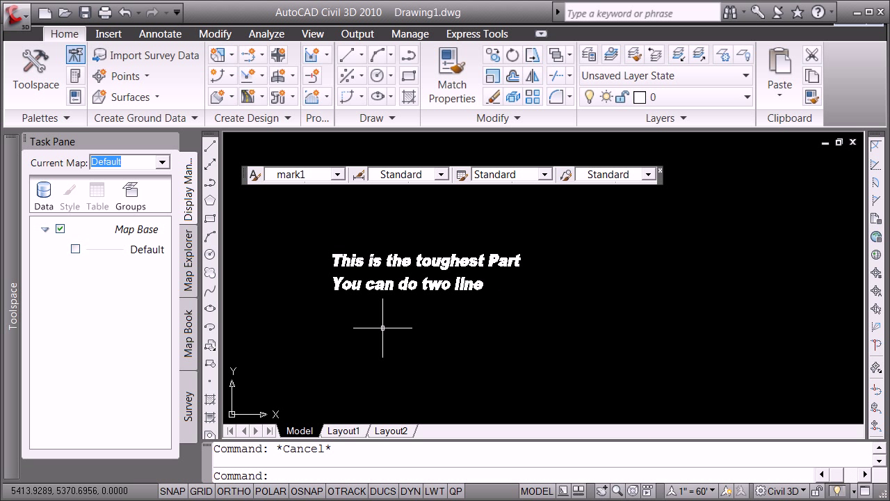
pyautogui.write('dtex')
pyautogui.press('Return')
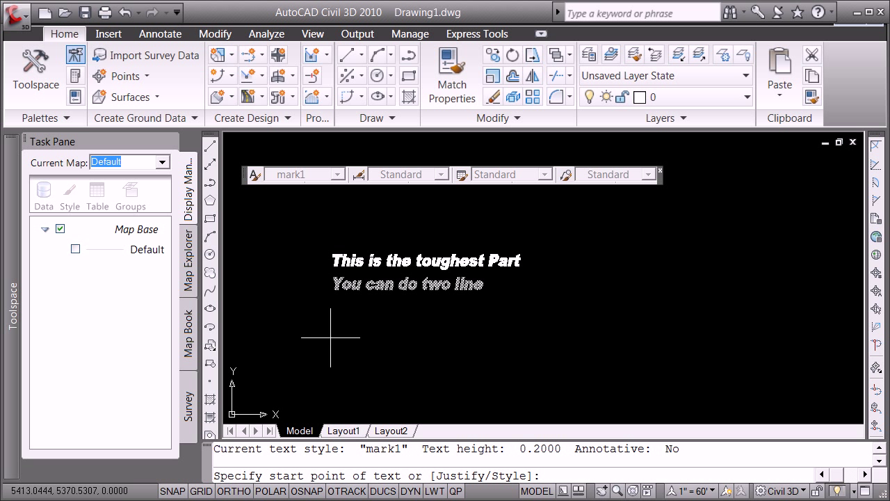
pyautogui.click(330, 336)
pyautogui.press('Return')
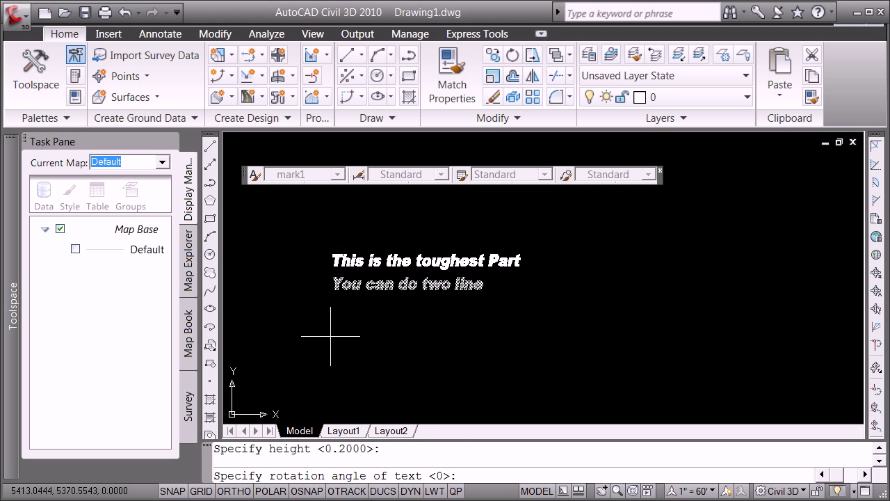
pyautogui.press('Return')
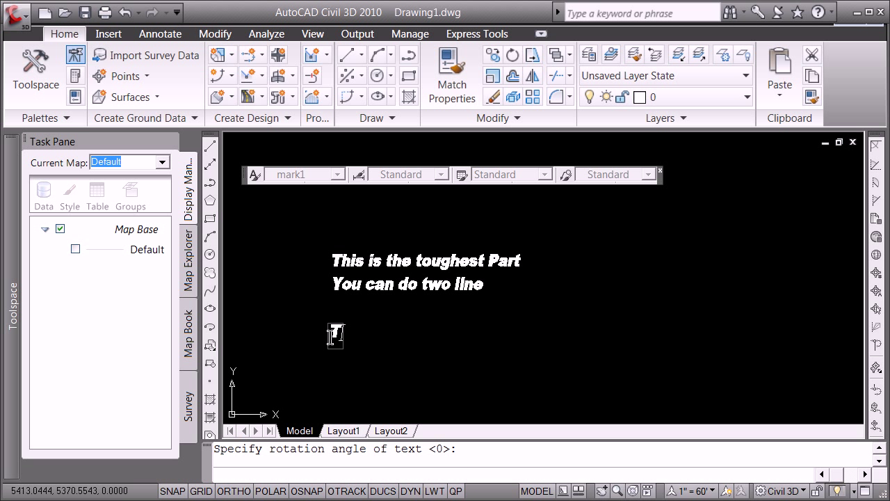
pyautogui.write('his is the next line')
pyautogui.press('Return')
pyautogui.press('Return')
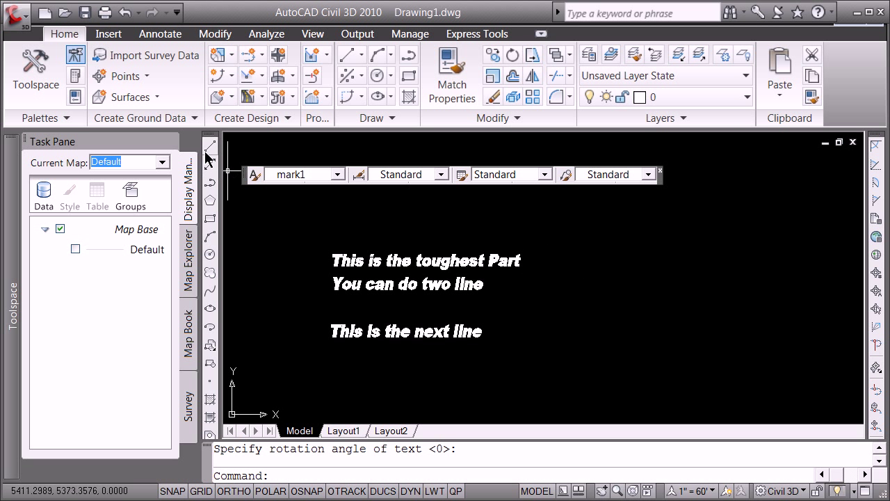
pyautogui.click(255, 174)
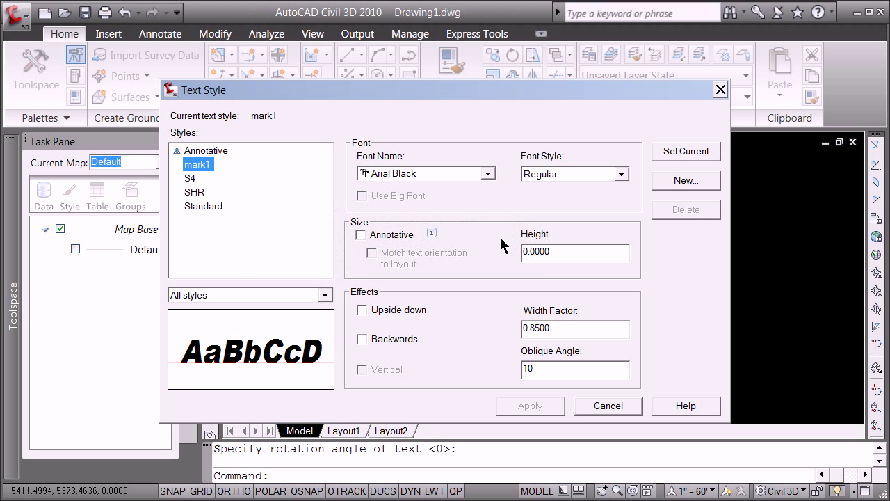
pyautogui.click(605, 409)
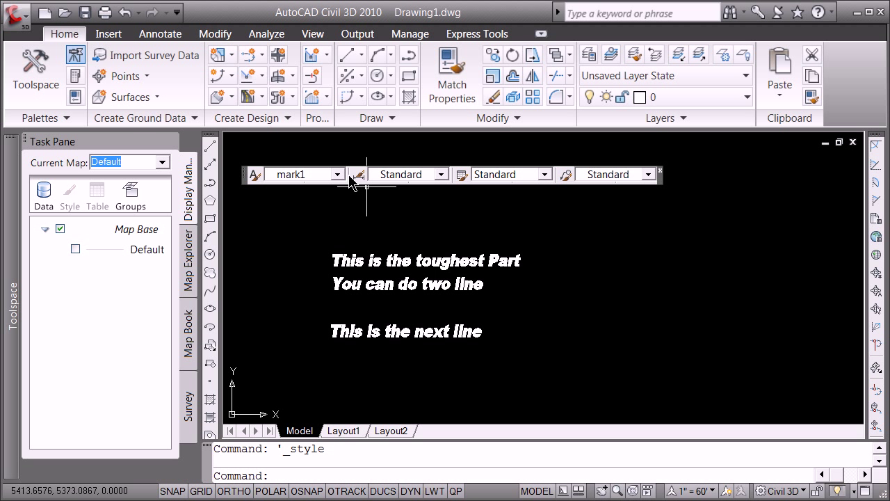
# Create a new dimension style named markdim based on Standard
pyautogui.click(359, 174)
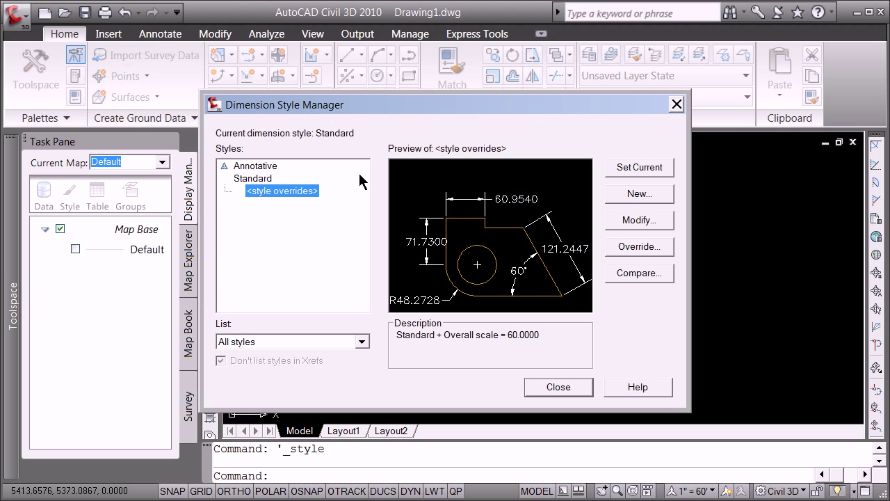
pyautogui.click(257, 180)
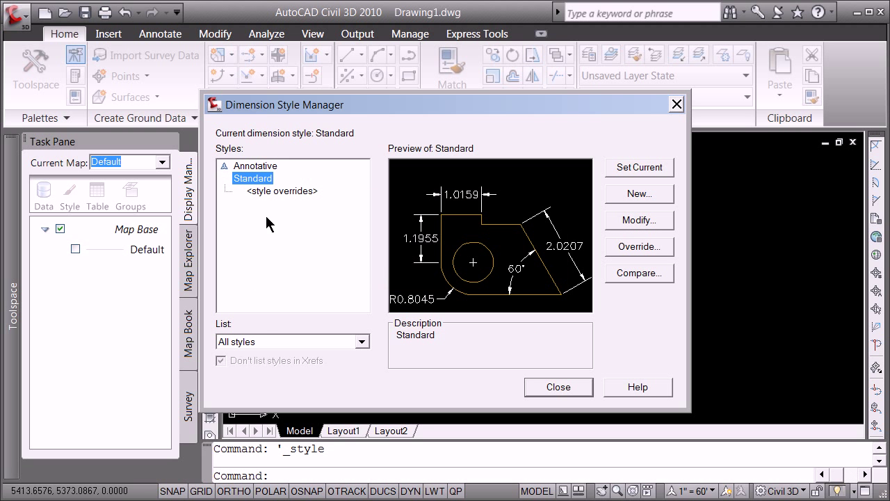
pyautogui.click(628, 196)
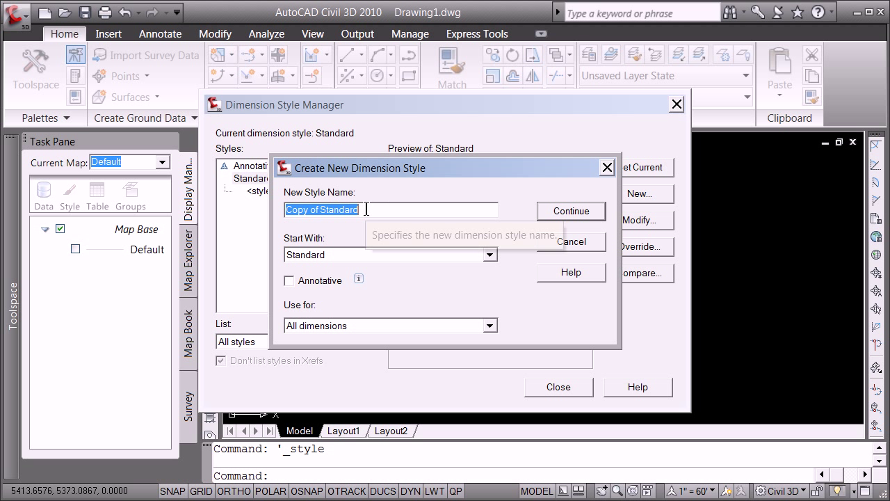
pyautogui.write('markdim')
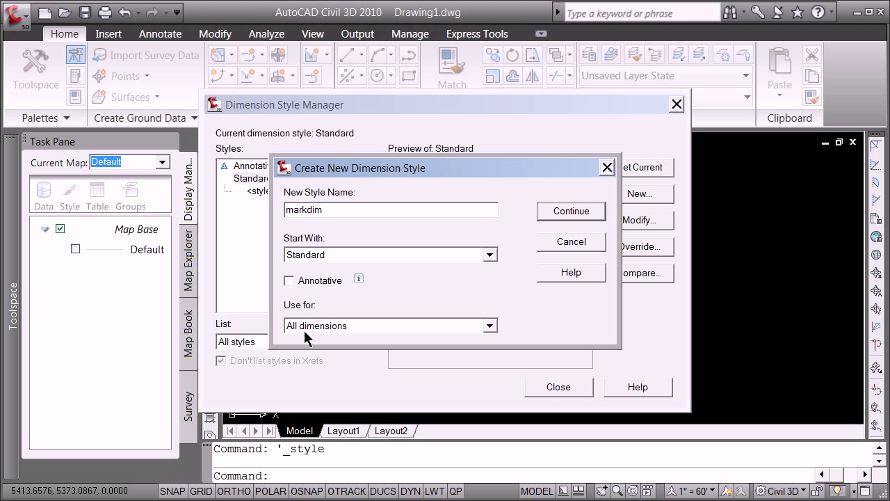
pyautogui.click(577, 210)
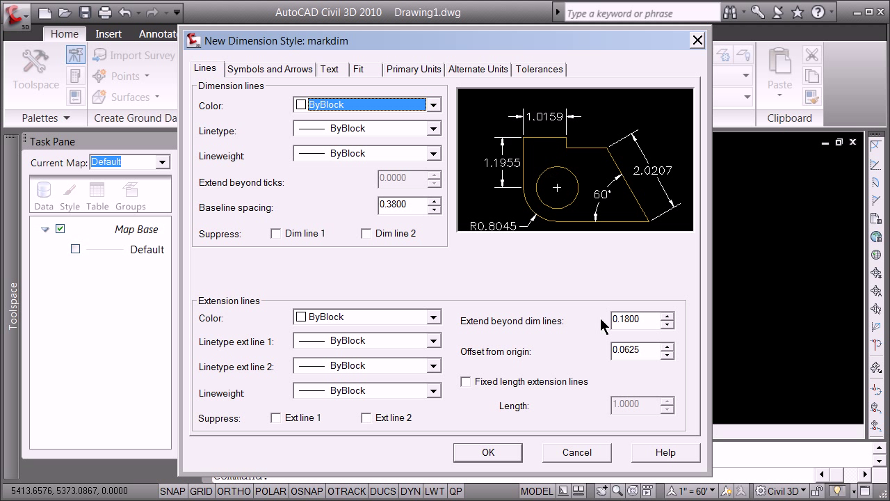
# Set markdim's text style to mark1, accept it and make it the current dimension style
pyautogui.click(365, 70)
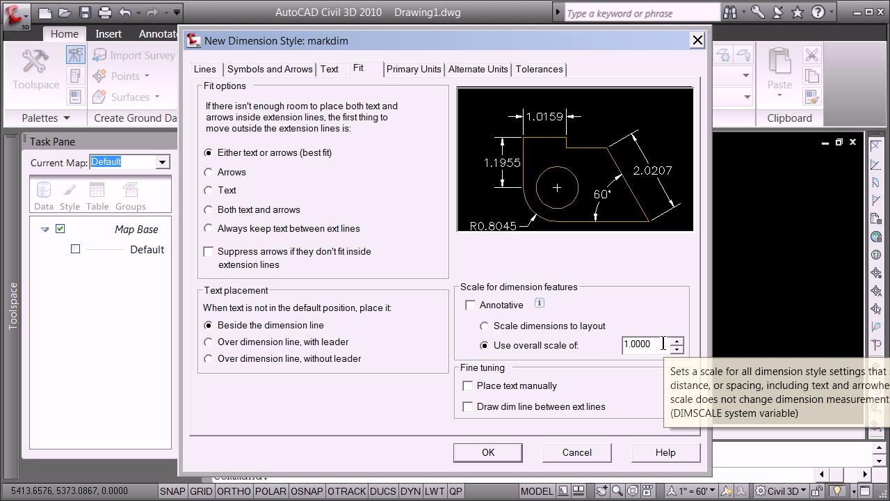
pyautogui.click(335, 72)
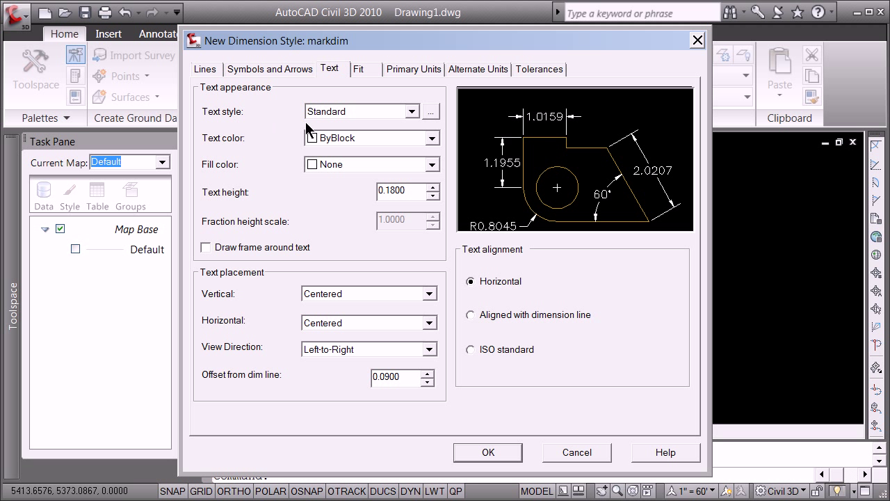
pyautogui.click(411, 114)
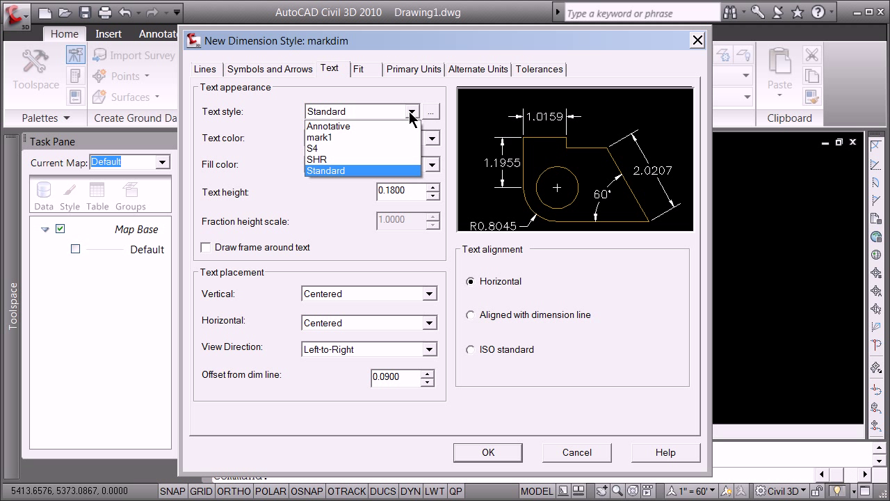
pyautogui.click(327, 138)
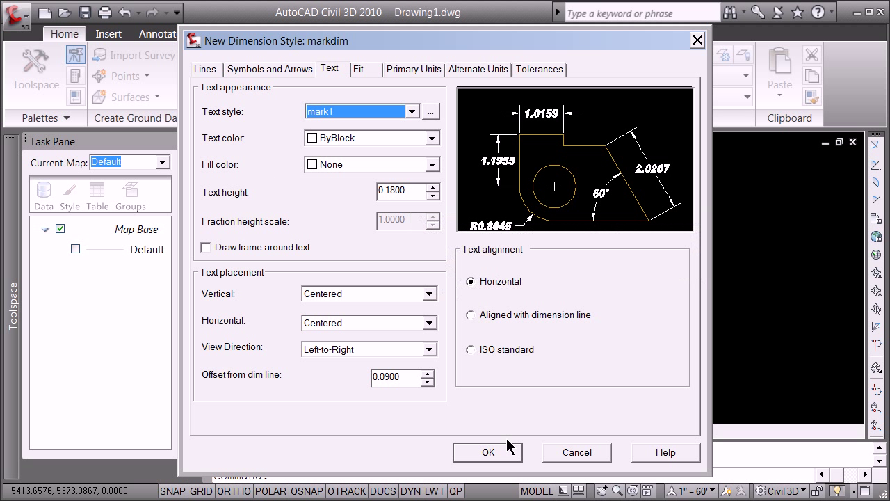
pyautogui.click(489, 452)
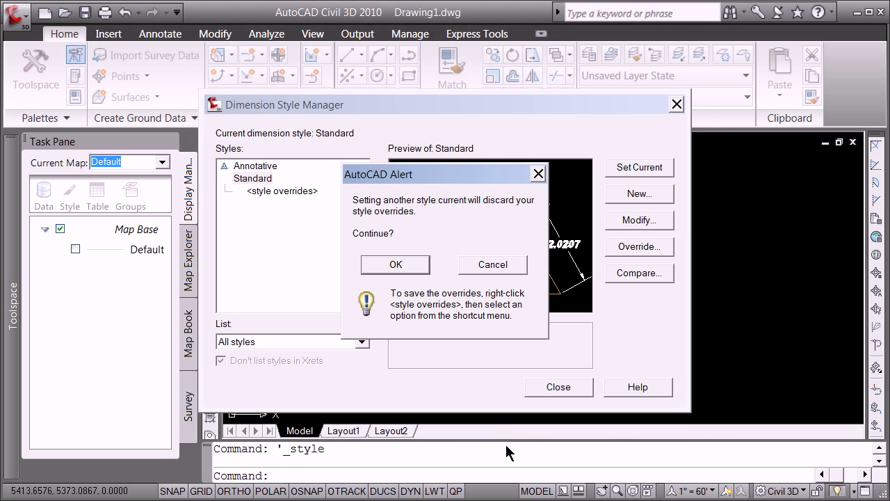
pyautogui.click(395, 265)
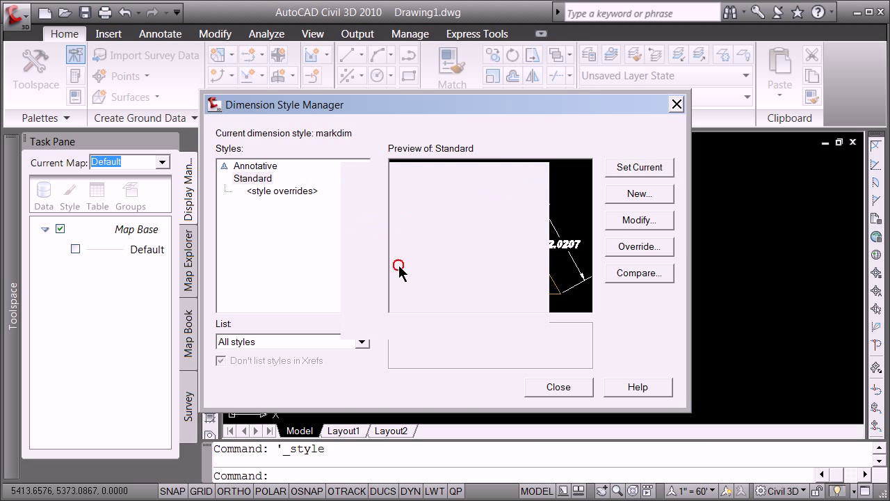
pyautogui.click(560, 389)
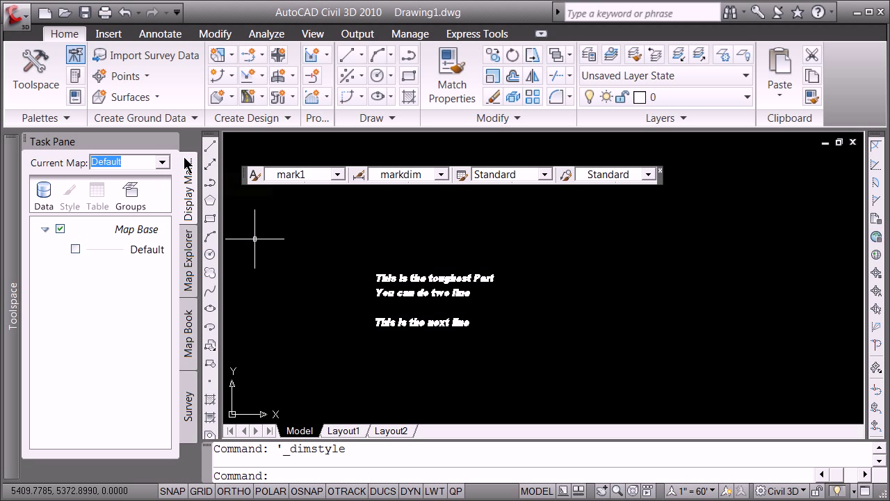
# Draw a sloping line above the text lines
pyautogui.click(210, 145)
pyautogui.click(421, 235)
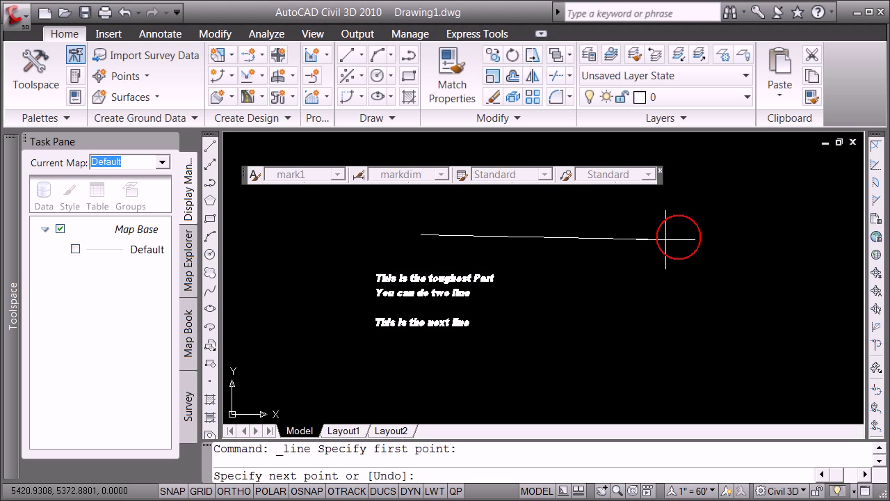
pyautogui.click(772, 246)
pyautogui.press('Return')
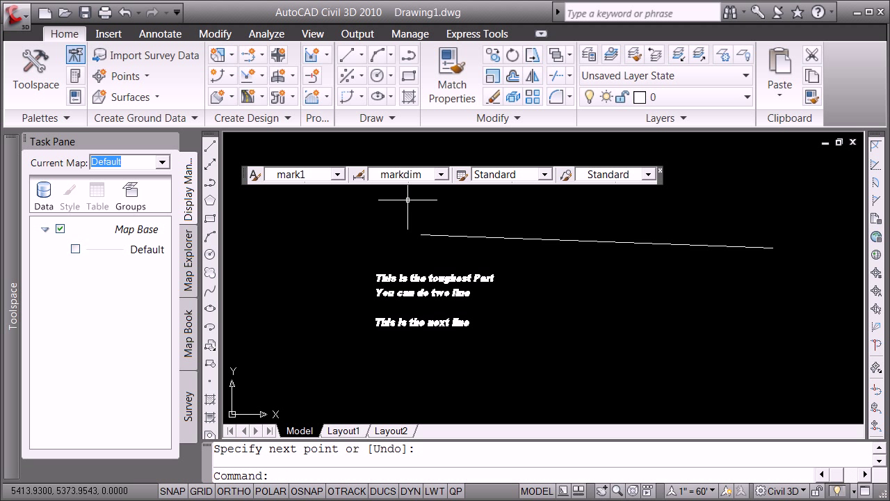
# Show the Dimension toolbar and move it down into the drawing area
pyautogui.rightClick(244, 175)
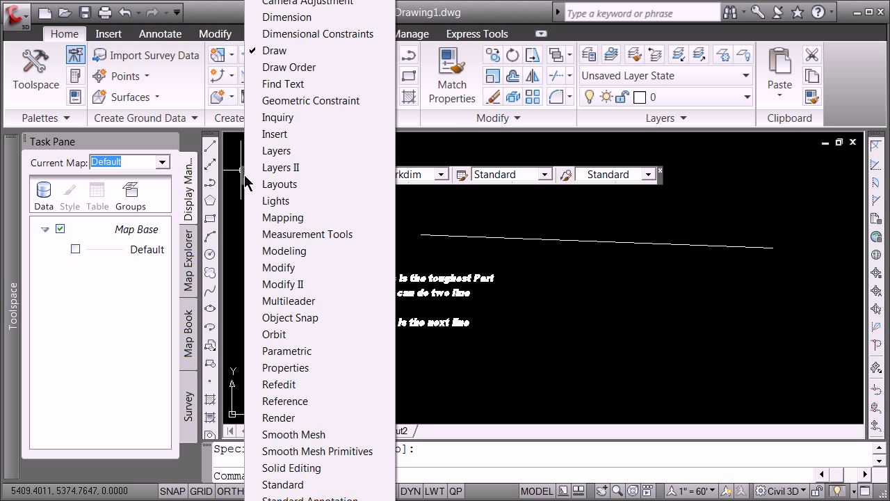
pyautogui.click(324, 18)
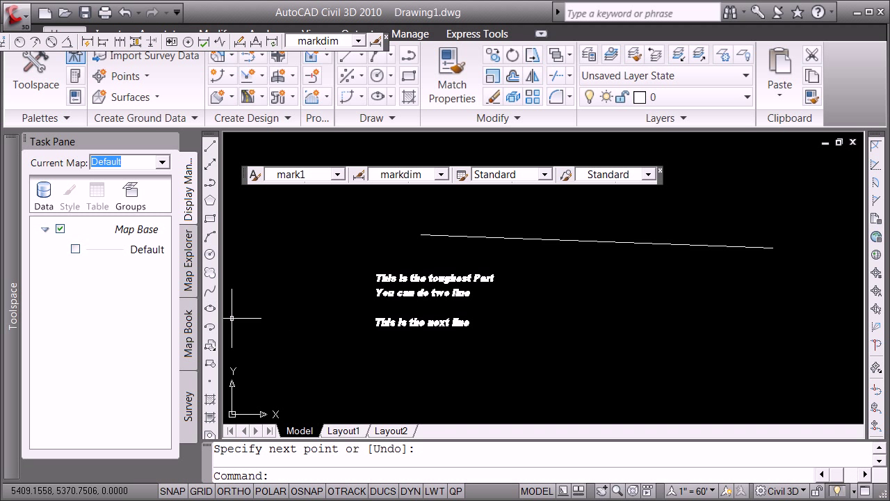
pyautogui.moveTo(4, 41); pyautogui.dragTo(327, 384)
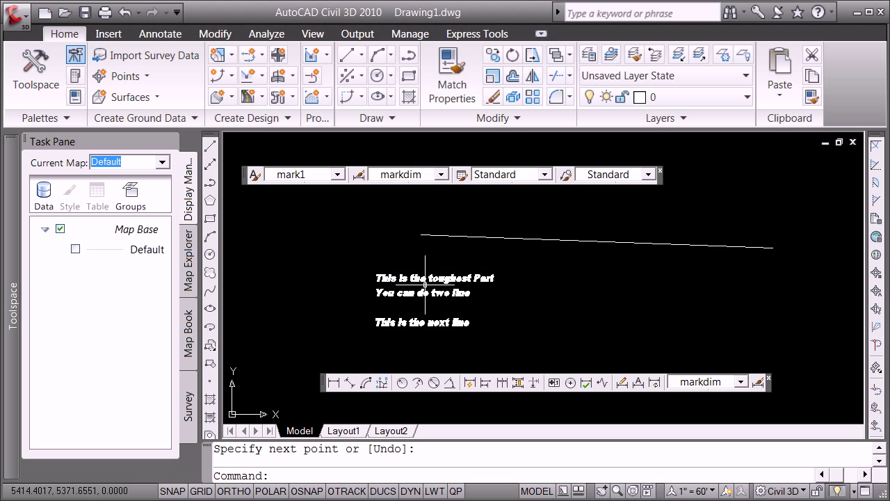
# Add an aligned dimension of 9.5551 on the sloping line, placed above it
pyautogui.click(350, 382)
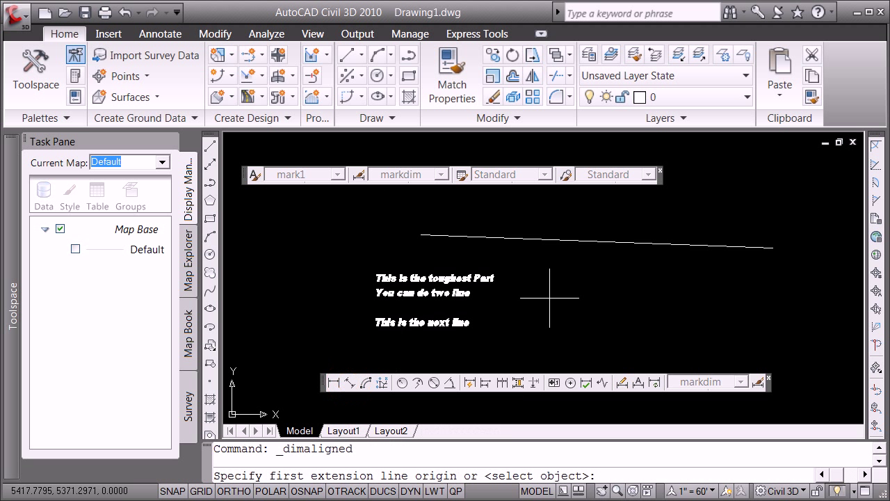
pyautogui.press('Return')
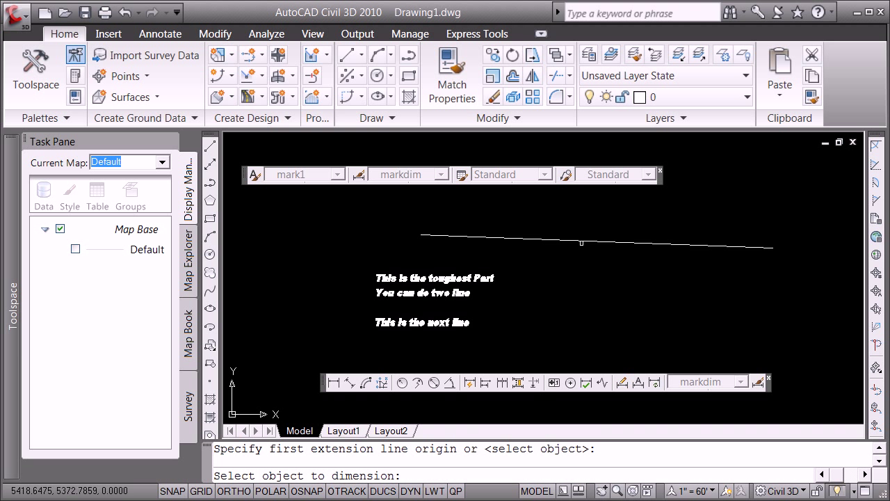
pyautogui.click(582, 242)
pyautogui.click(590, 223)
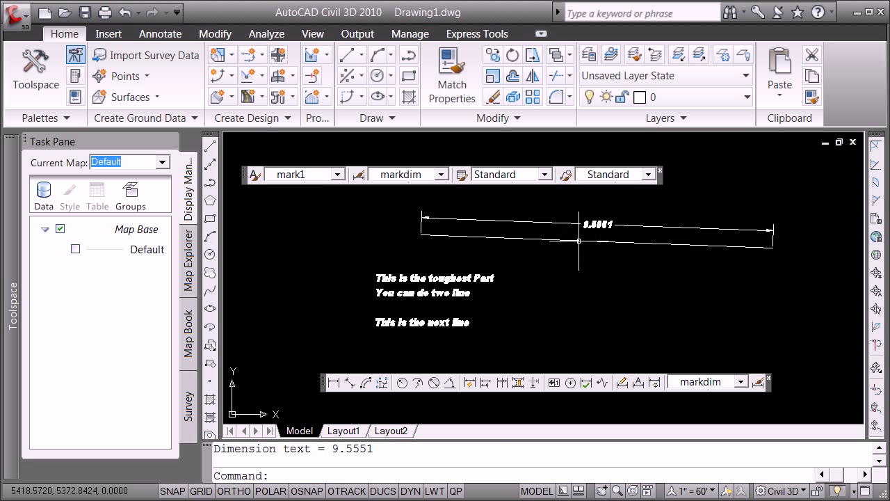
pyautogui.scroll(5, 579, 241)
pyautogui.scroll(-4, 598, 209)
pyautogui.scroll(-3, 584, 267)
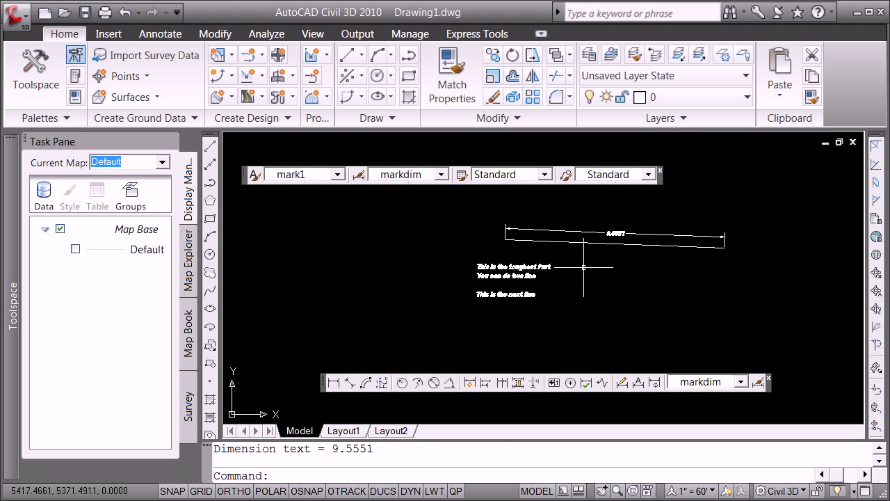
pyautogui.scroll(3, 604, 238)
pyautogui.scroll(1, 606, 238)
pyautogui.scroll(-1, 607, 236)
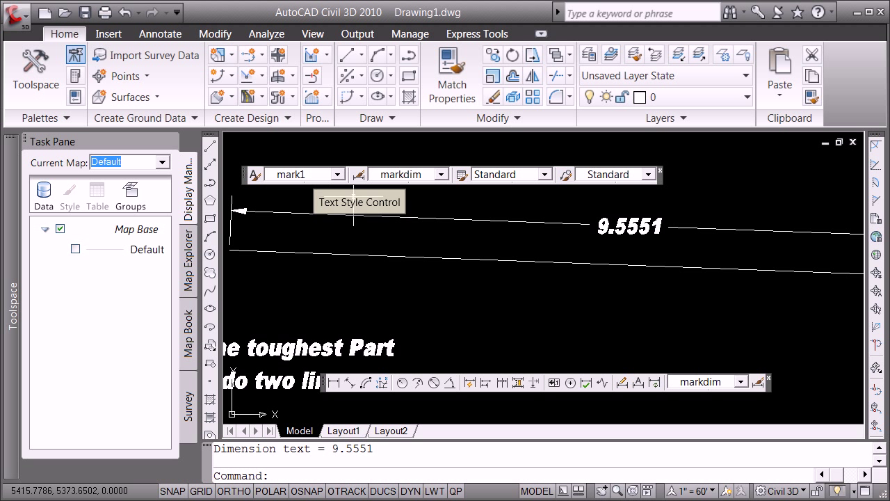
# Give the markdim style an overall scale of 2 so the dimension text and arrows enlarge
pyautogui.click(359, 174)
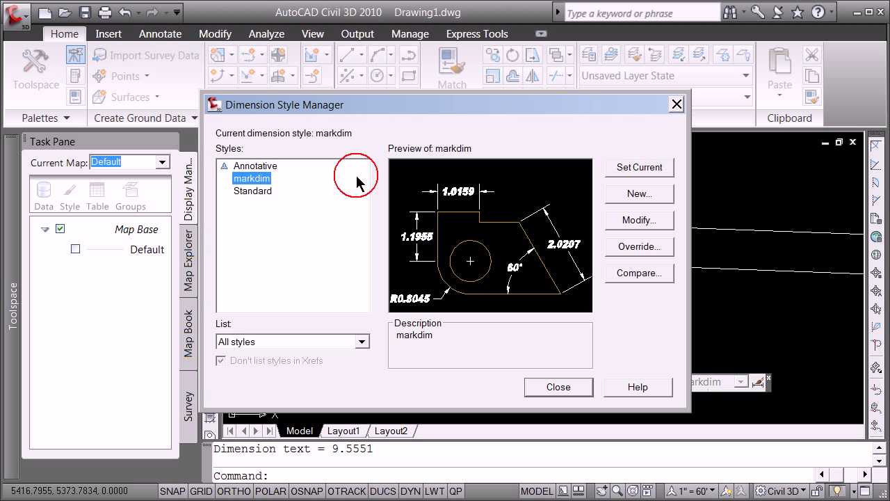
pyautogui.click(640, 221)
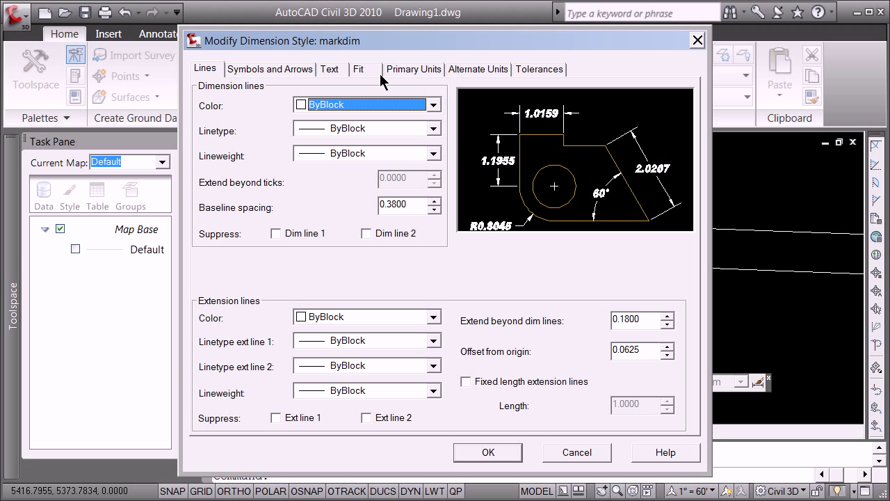
pyautogui.click(358, 72)
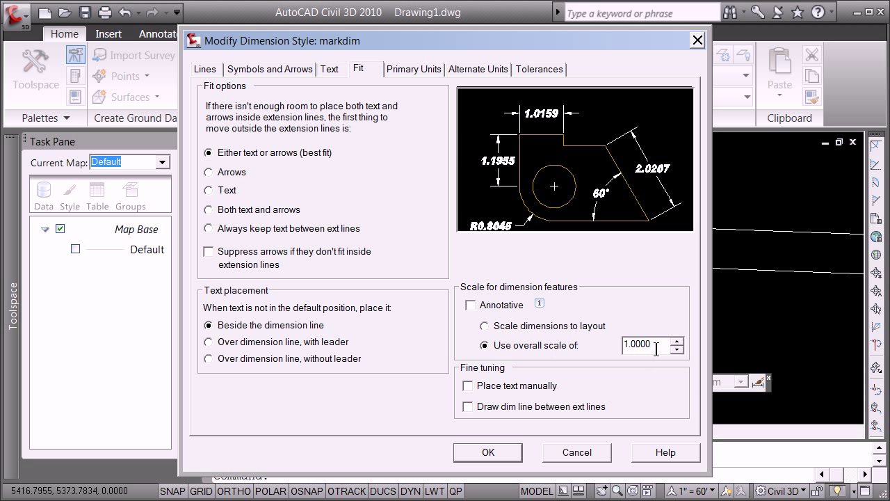
pyautogui.click(588, 350)
pyautogui.write('2')
pyautogui.press('Tab')
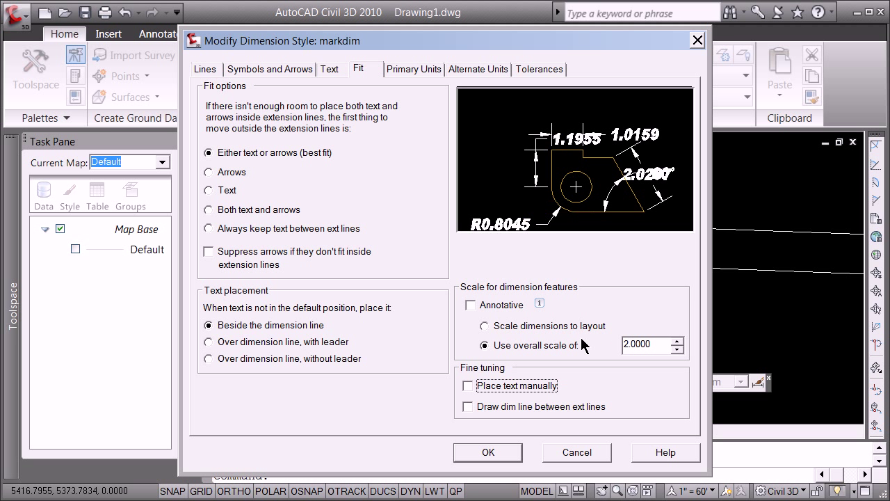
pyautogui.click(505, 452)
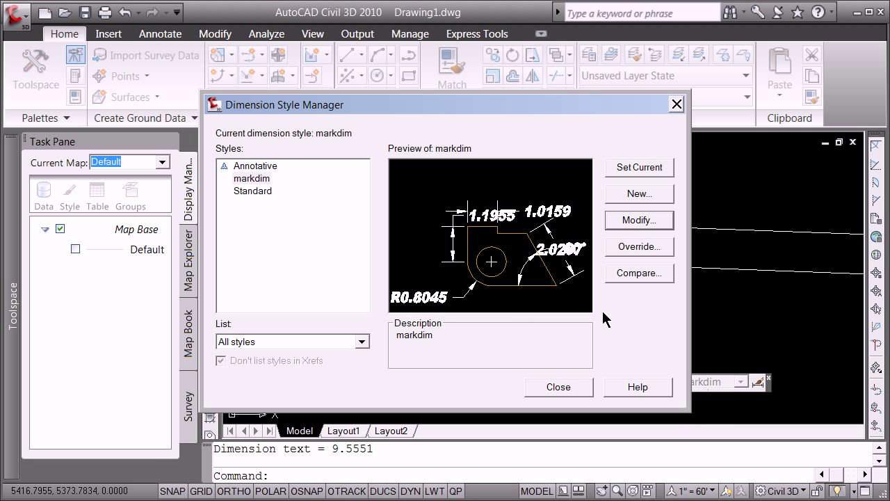
pyautogui.click(642, 170)
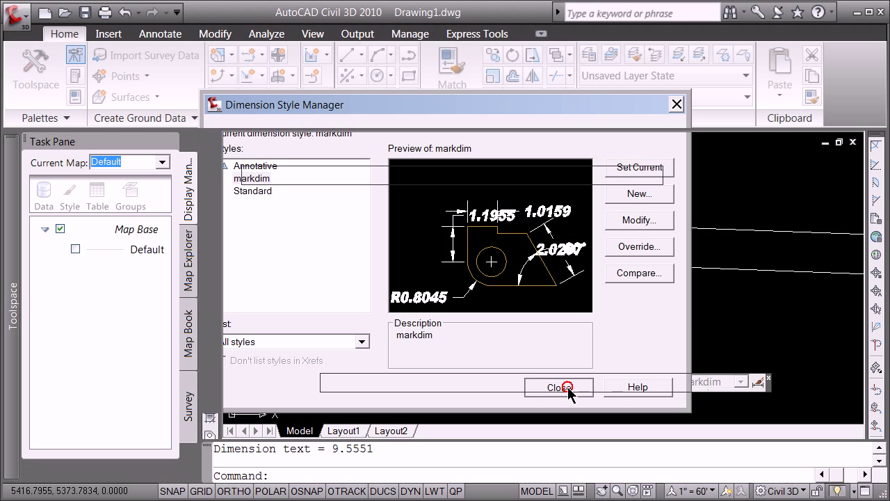
pyautogui.click(572, 388)
pyautogui.scroll(-3, 615, 255)
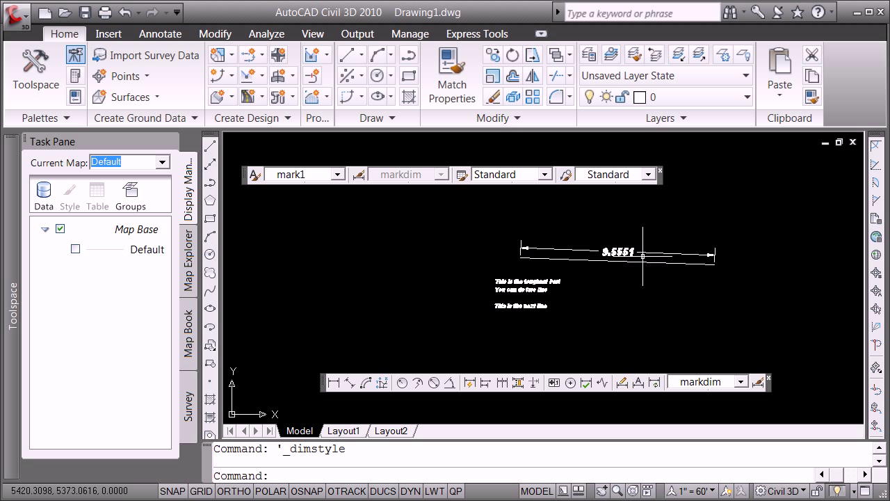